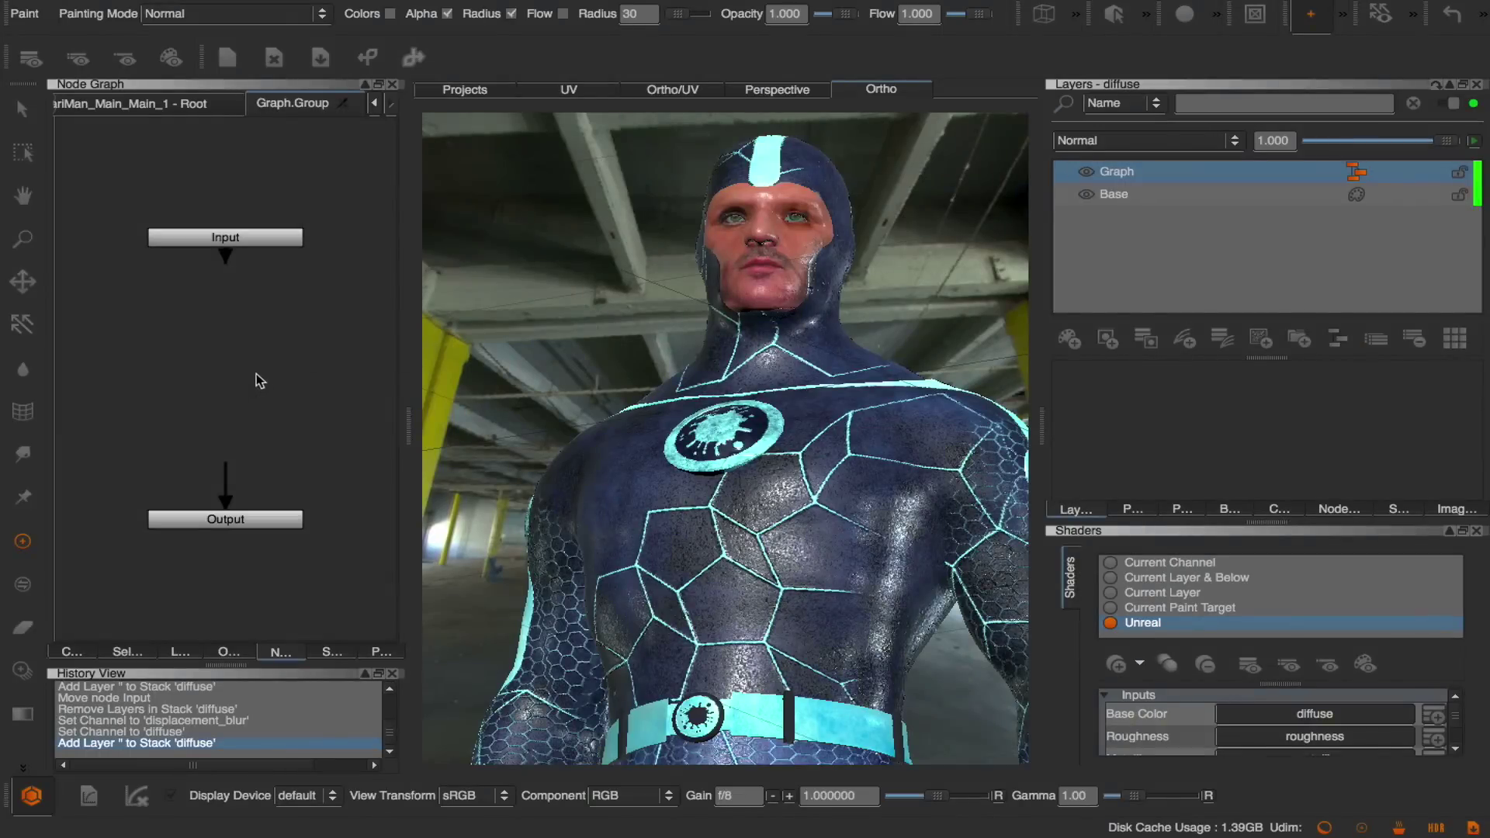
- Add a Color node below Input and set its colour to purple
{"action": "key", "text": "Tab"}
{"action": "type", "text": "co"}
{"action": "key", "text": "Return"}
{"action": "left_click_drag", "start_coordinate": [166, 321], "coordinate": [181, 327]}
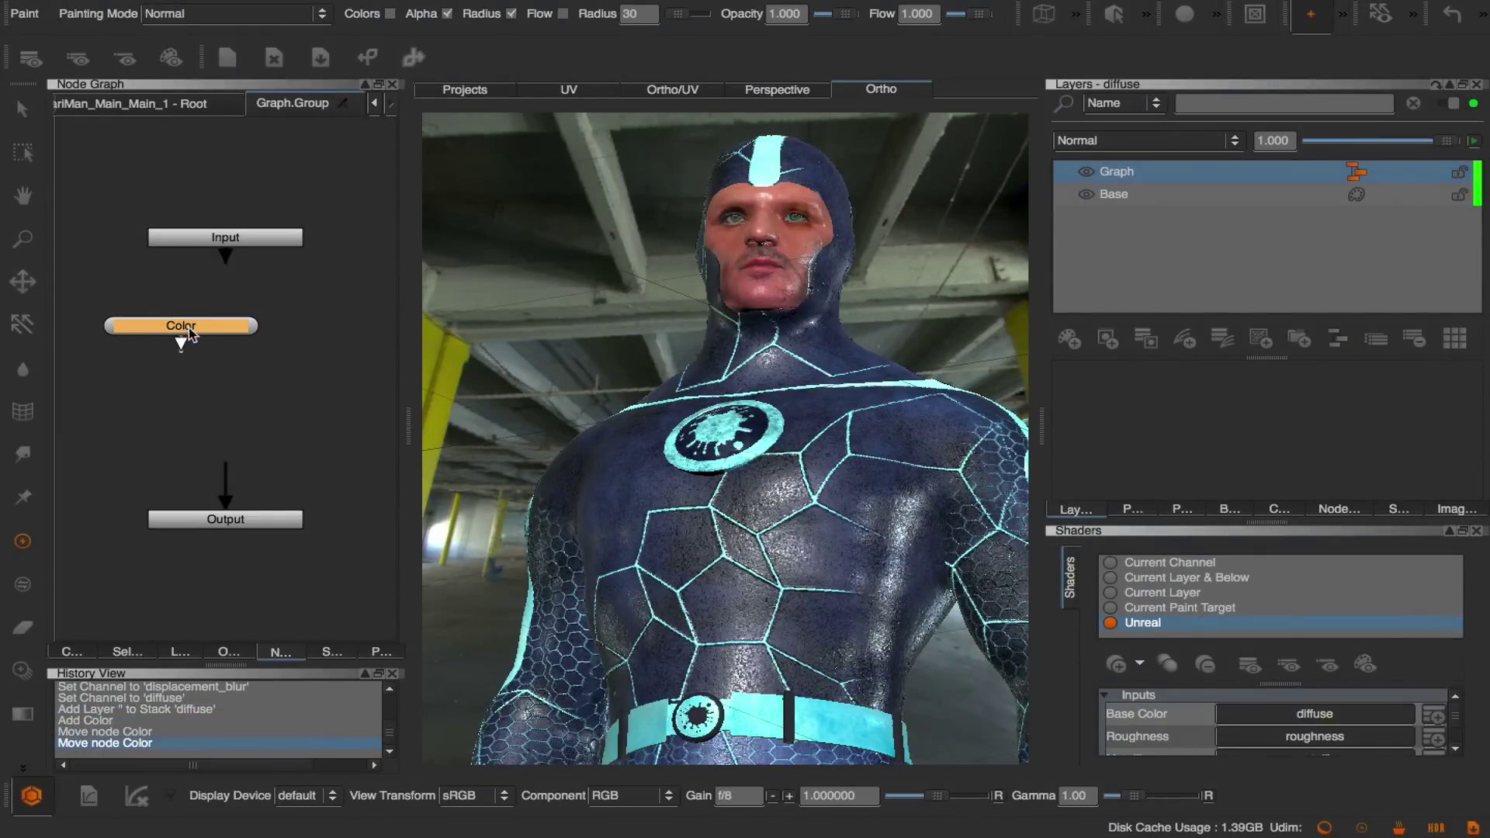
{"action": "double_click", "coordinate": [181, 325]}
{"action": "left_click", "coordinate": [1257, 160]}
{"action": "left_click", "coordinate": [791, 355]}
{"action": "left_click", "coordinate": [827, 375]}
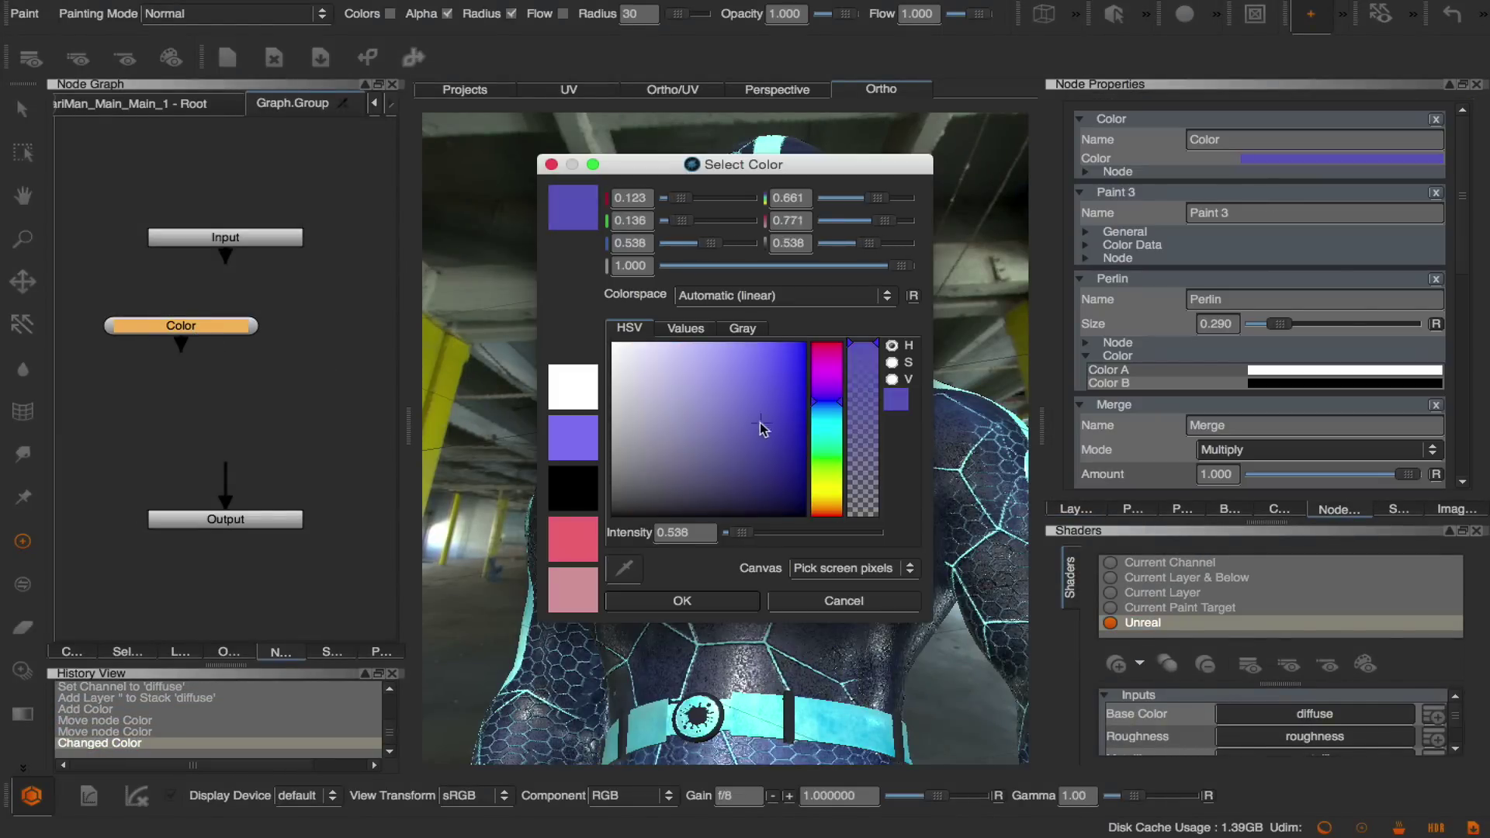
{"action": "left_click", "coordinate": [682, 601]}
- Add a Perlin noise node beside Color and a Merge node below them
{"action": "key", "text": "Tab"}
{"action": "type", "text": "p"}
{"action": "left_click", "coordinate": [342, 402]}
{"action": "left_click_drag", "start_coordinate": [310, 349], "coordinate": [328, 334]}
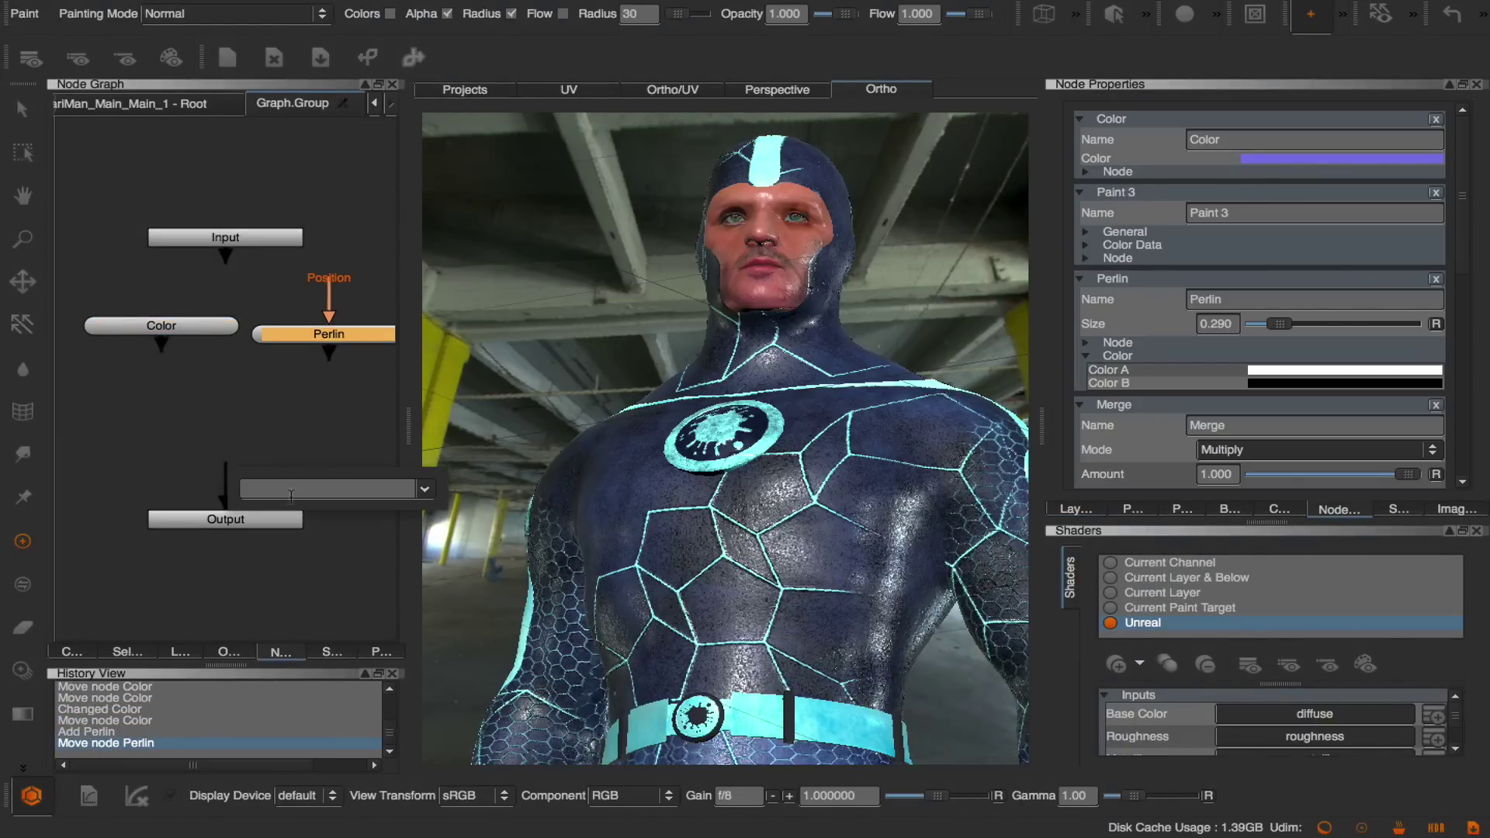
{"action": "key", "text": "Tab"}
{"action": "type", "text": "me"}
{"action": "key", "text": "Return"}
{"action": "left_click_drag", "start_coordinate": [204, 424], "coordinate": [163, 327]}
- Wire Color into Merge Base and Perlin into Over, with Multiply mode
{"action": "left_click_drag", "start_coordinate": [285, 396], "coordinate": [329, 337]}
{"action": "left_click_drag", "start_coordinate": [247, 436], "coordinate": [225, 410]}
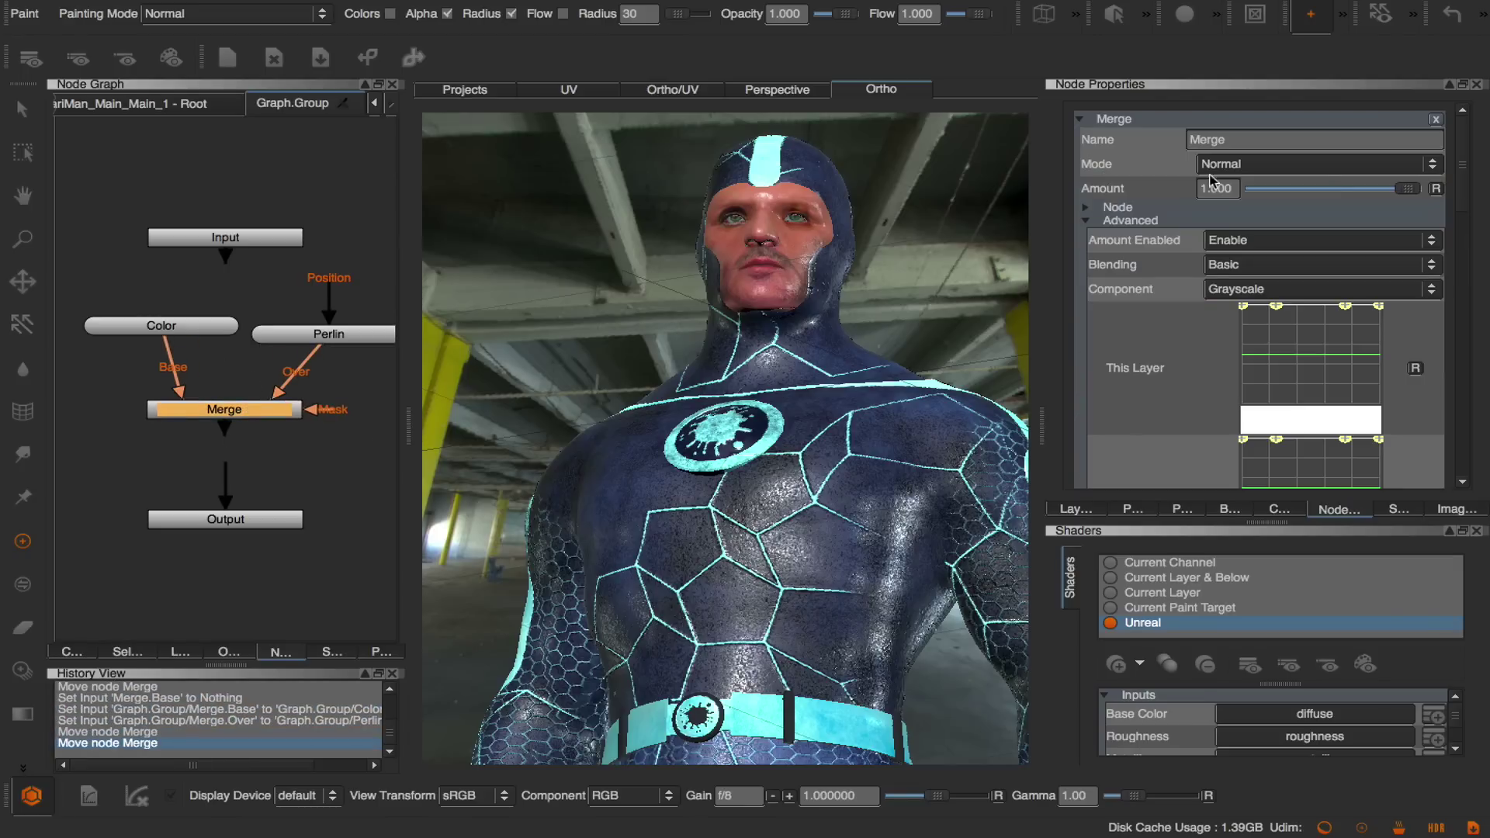
{"action": "left_click", "coordinate": [1315, 163]}
{"action": "left_click", "coordinate": [1211, 234]}
- Add a viewer, rearrange the graph, and wire a new Paint node into Merge's Mask
{"action": "left_click_drag", "start_coordinate": [225, 519], "coordinate": [218, 520]}
{"action": "key", "text": "v"}
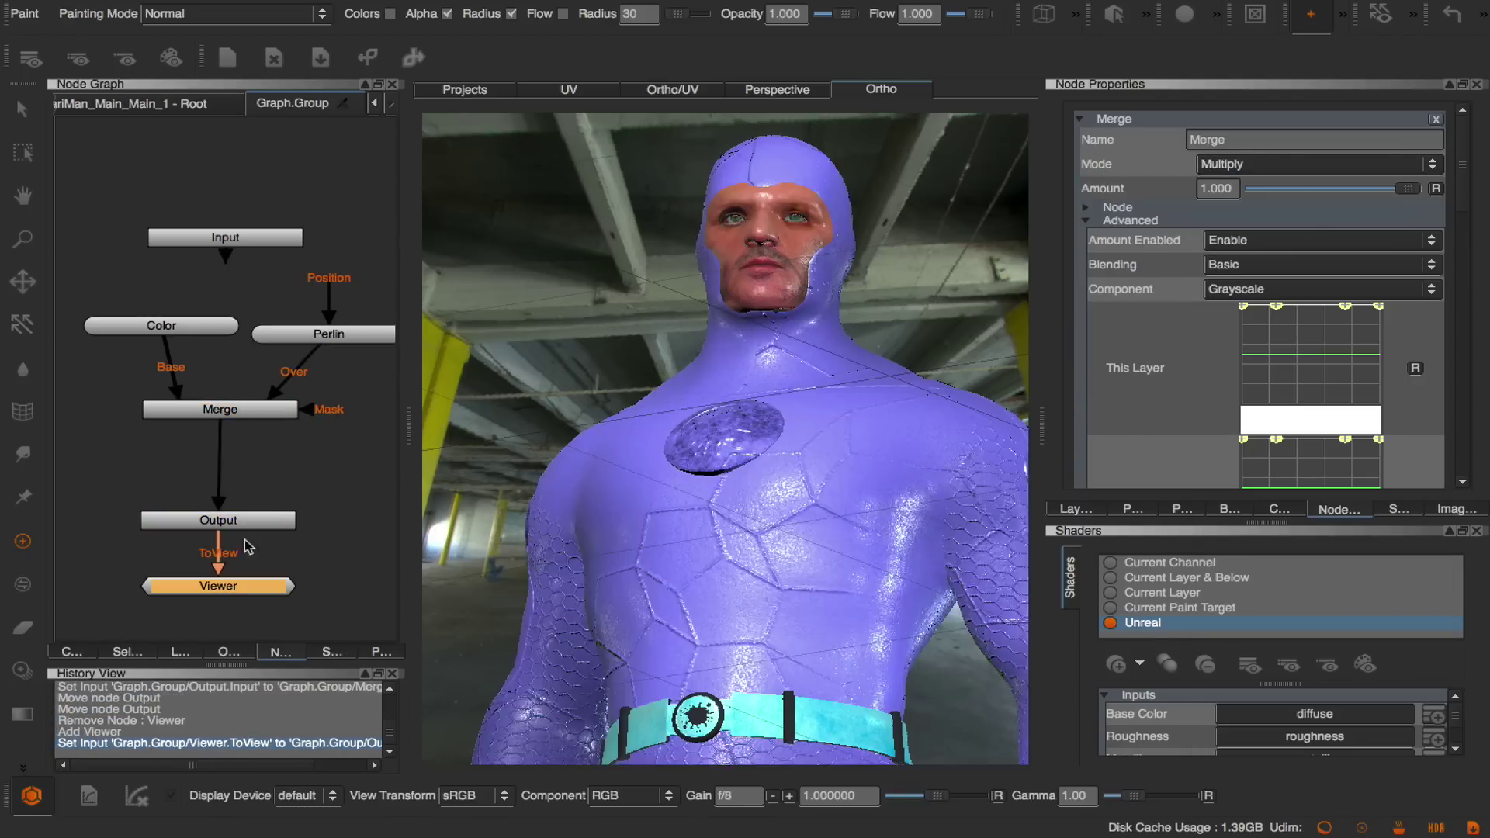
{"action": "left_click_drag", "start_coordinate": [250, 416], "coordinate": [279, 428]}
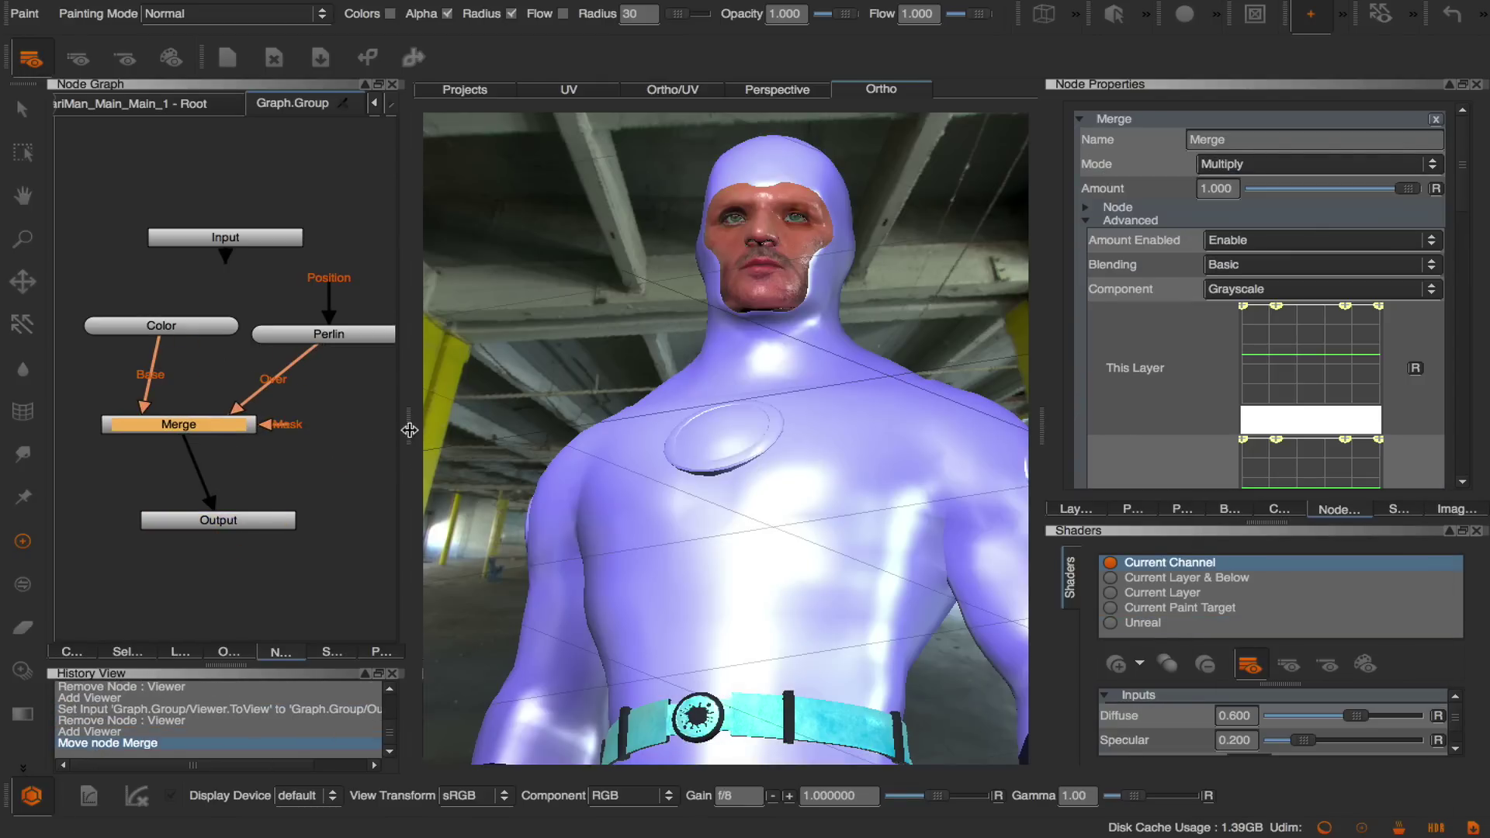
{"action": "left_click_drag", "start_coordinate": [410, 429], "coordinate": [466, 429]}
{"action": "key", "text": "Tab"}
{"action": "type", "text": "paint"}
{"action": "key", "text": "Return"}
{"action": "key", "text": "Return"}
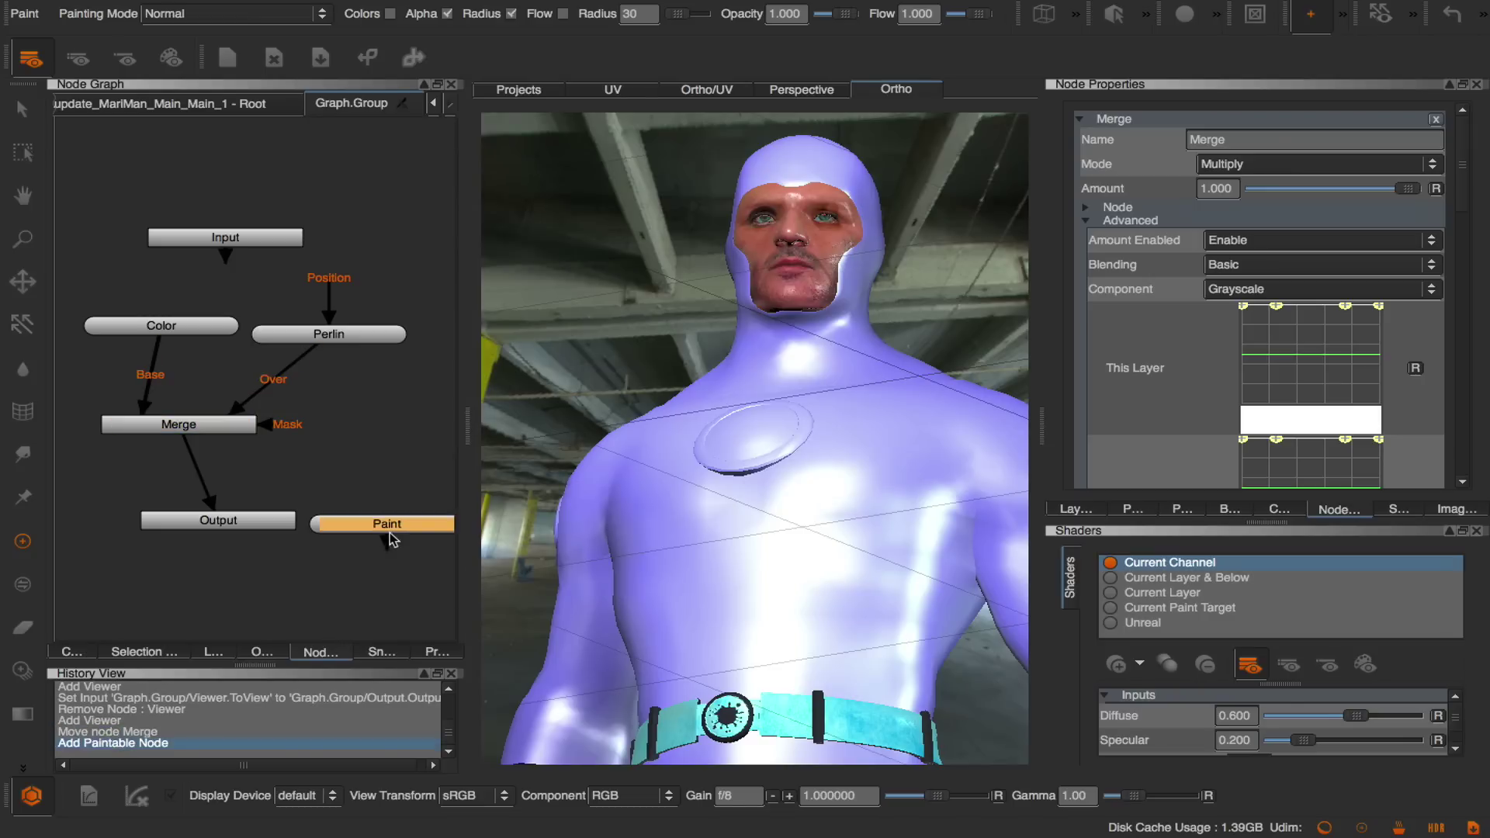
{"action": "mouse_move", "coordinate": [391, 529]}
{"action": "left_mouse_down"}
{"action": "mouse_move", "coordinate": [391, 431]}
{"action": "mouse_move", "coordinate": [262, 425]}
{"action": "left_mouse_up"}
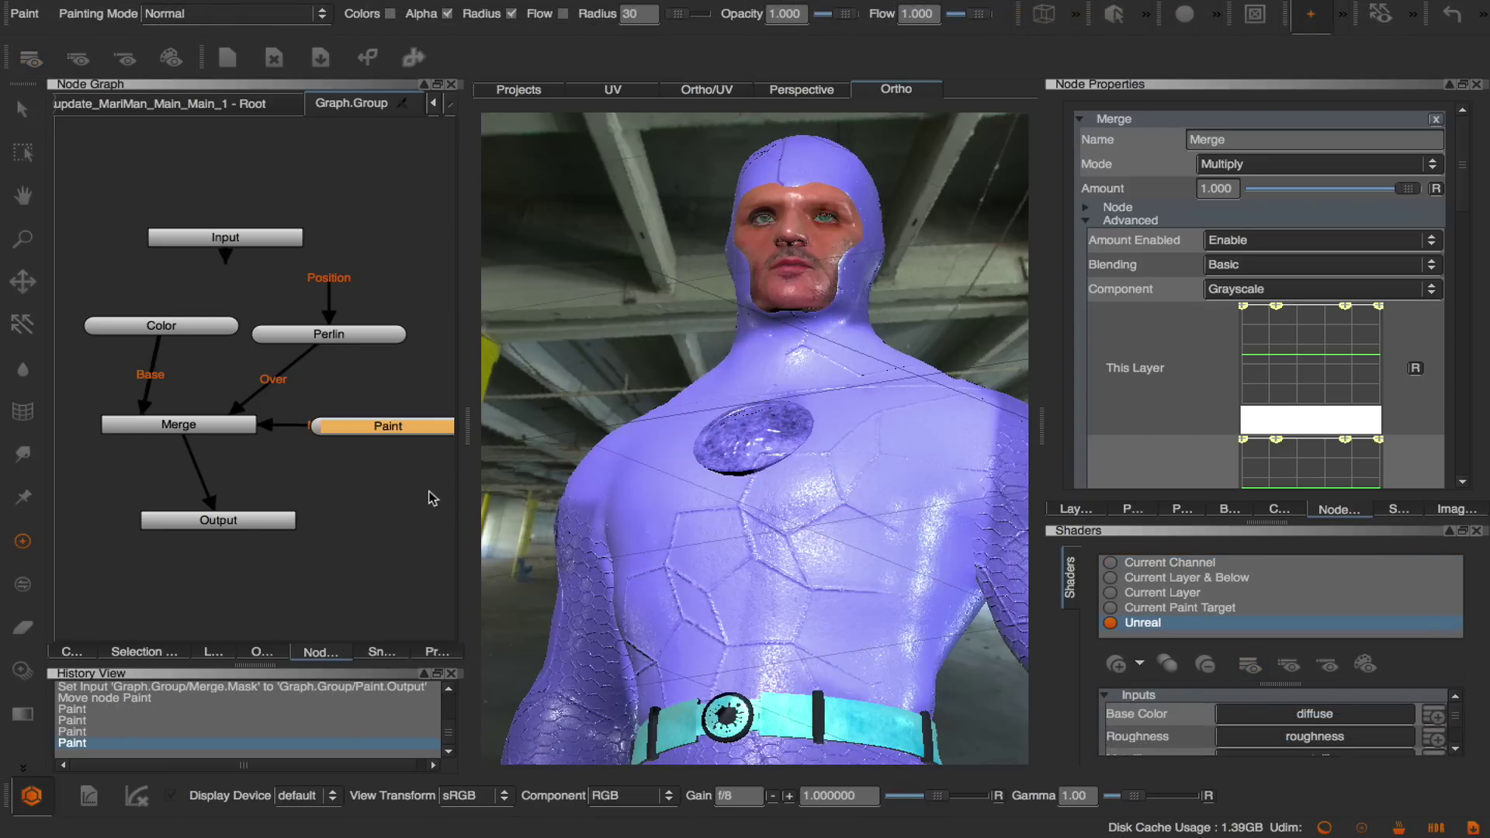
- Add Merge 2 with the first Merge as Base and Paint as Over
{"action": "left_click_drag", "start_coordinate": [241, 519], "coordinate": [196, 582]}
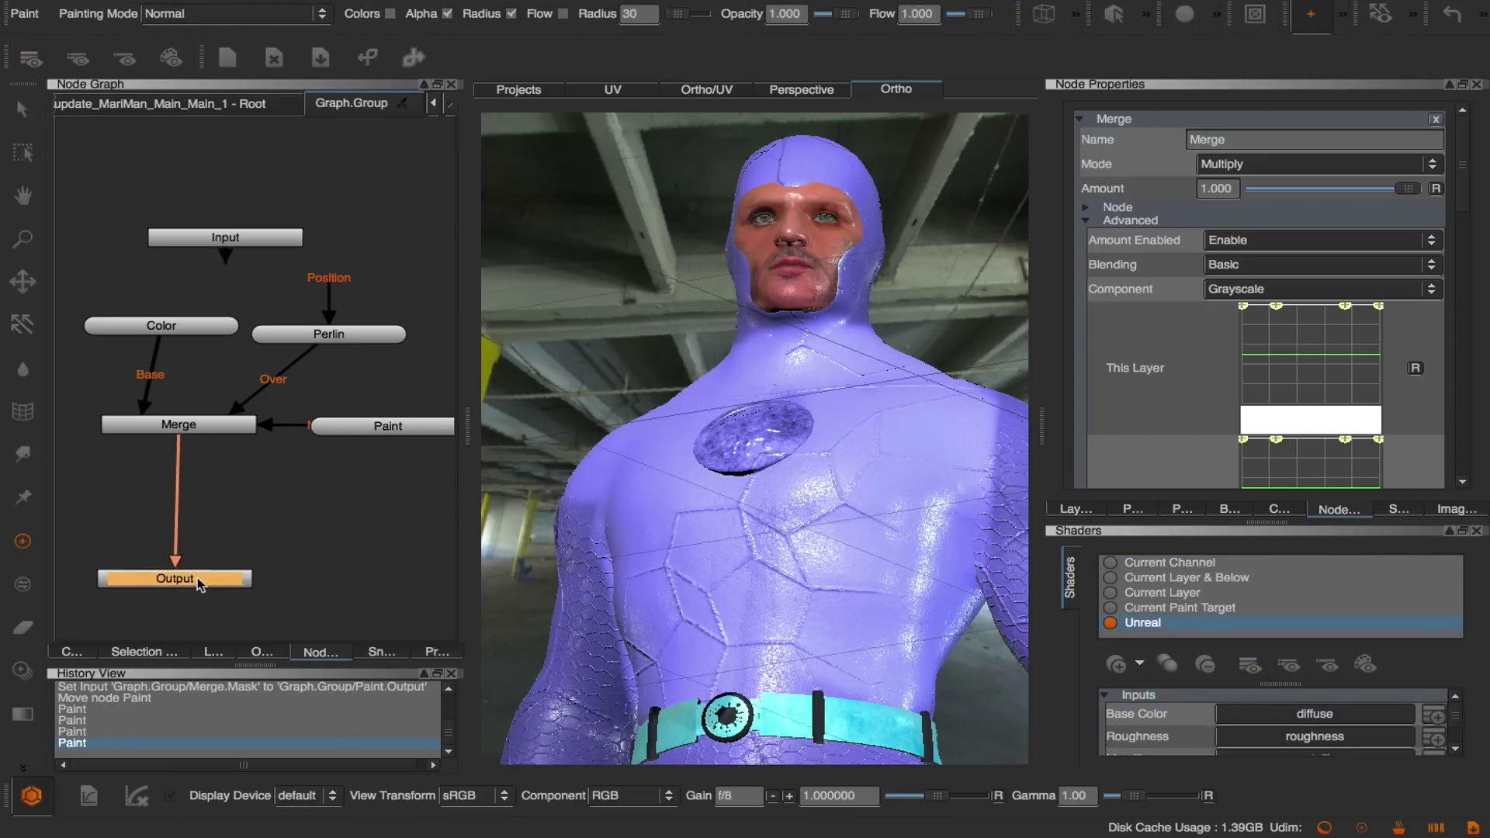
{"action": "key", "text": "Tab"}
{"action": "type", "text": "merge"}
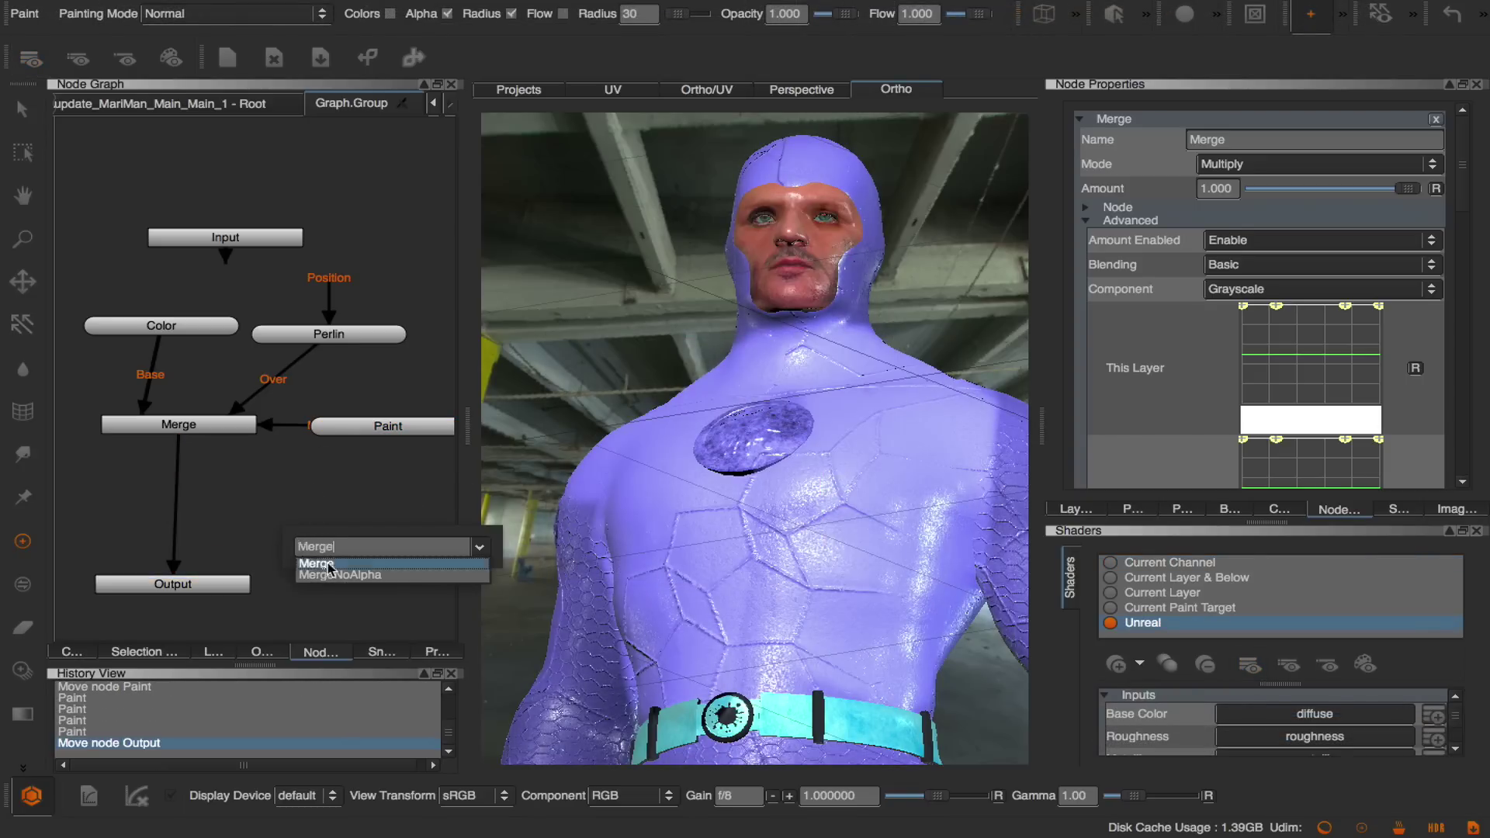
{"action": "key", "text": "Return"}
{"action": "left_click_drag", "start_coordinate": [247, 526], "coordinate": [187, 428]}
{"action": "left_click_drag", "start_coordinate": [338, 526], "coordinate": [364, 435]}
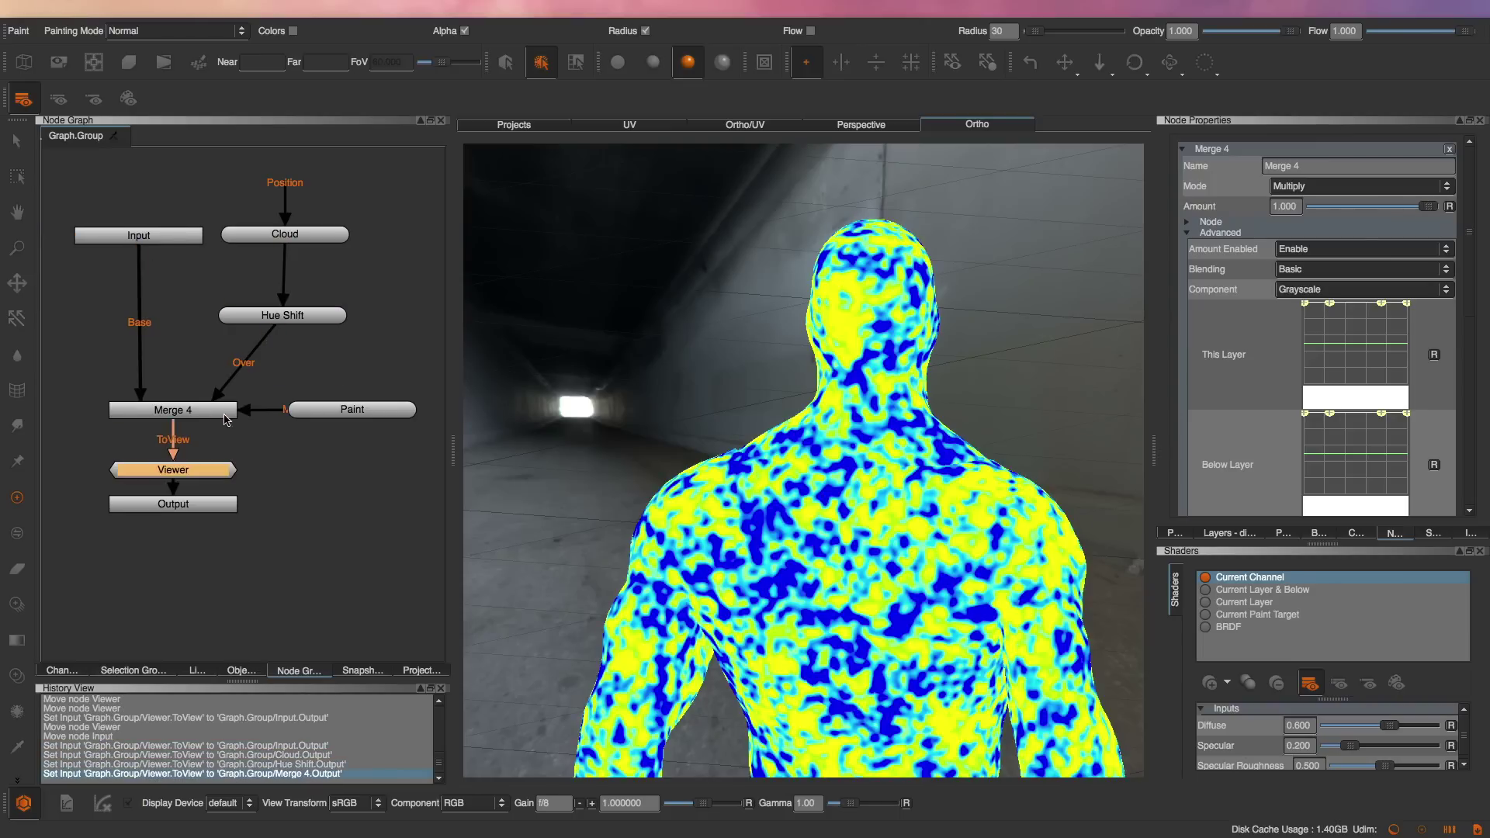
- Connect Paint into Merge 4, set Merge 4 to Multiply, and view Paint
{"action": "left_click_drag", "start_coordinate": [225, 419], "coordinate": [221, 415]}
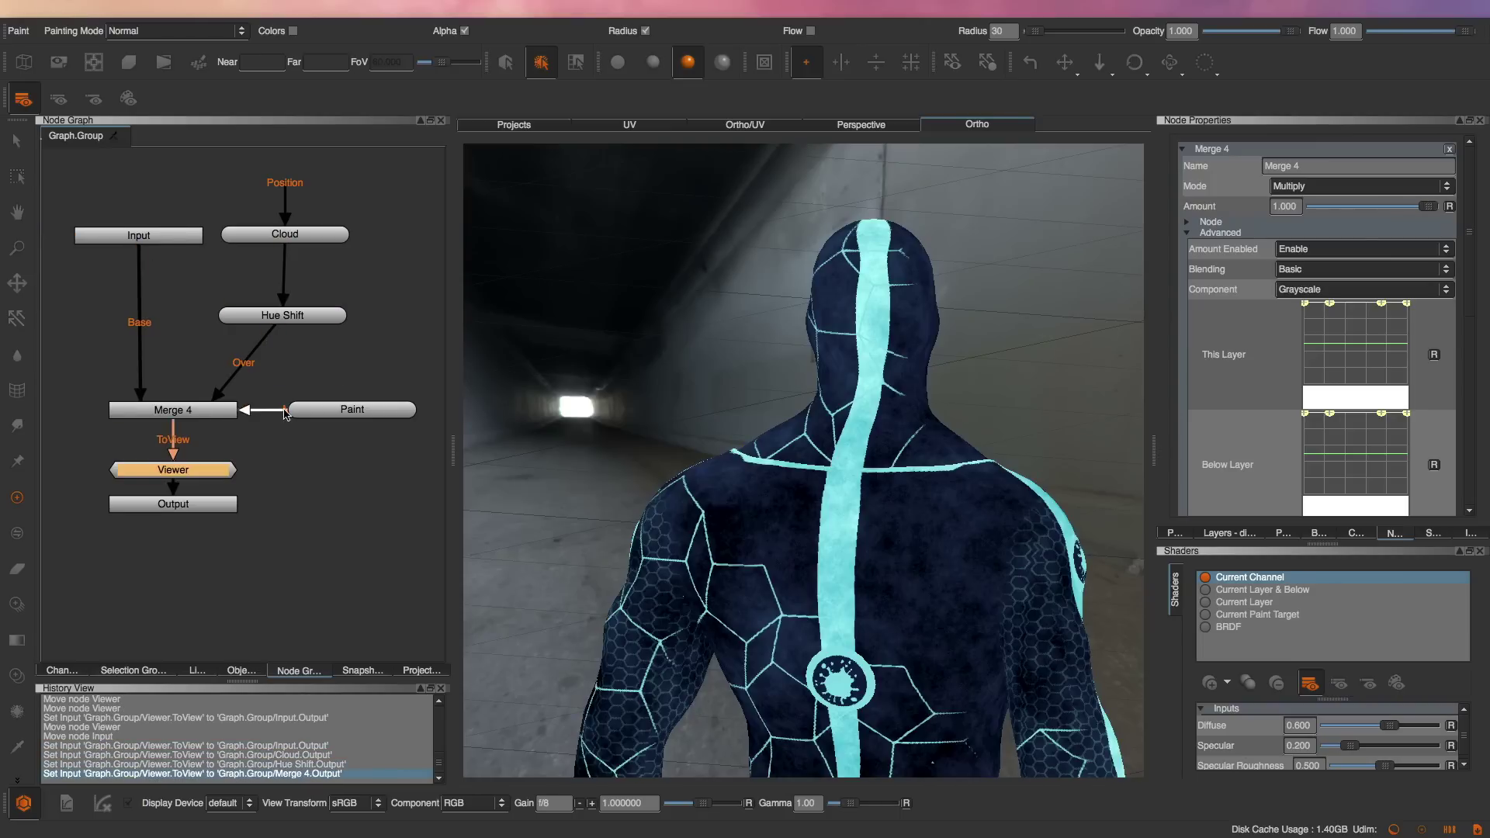
{"action": "left_click", "coordinate": [175, 410]}
{"action": "left_click", "coordinate": [1350, 186]}
{"action": "left_click", "coordinate": [1349, 95]}
{"action": "left_click", "coordinate": [1348, 189]}
{"action": "left_click", "coordinate": [1290, 269]}
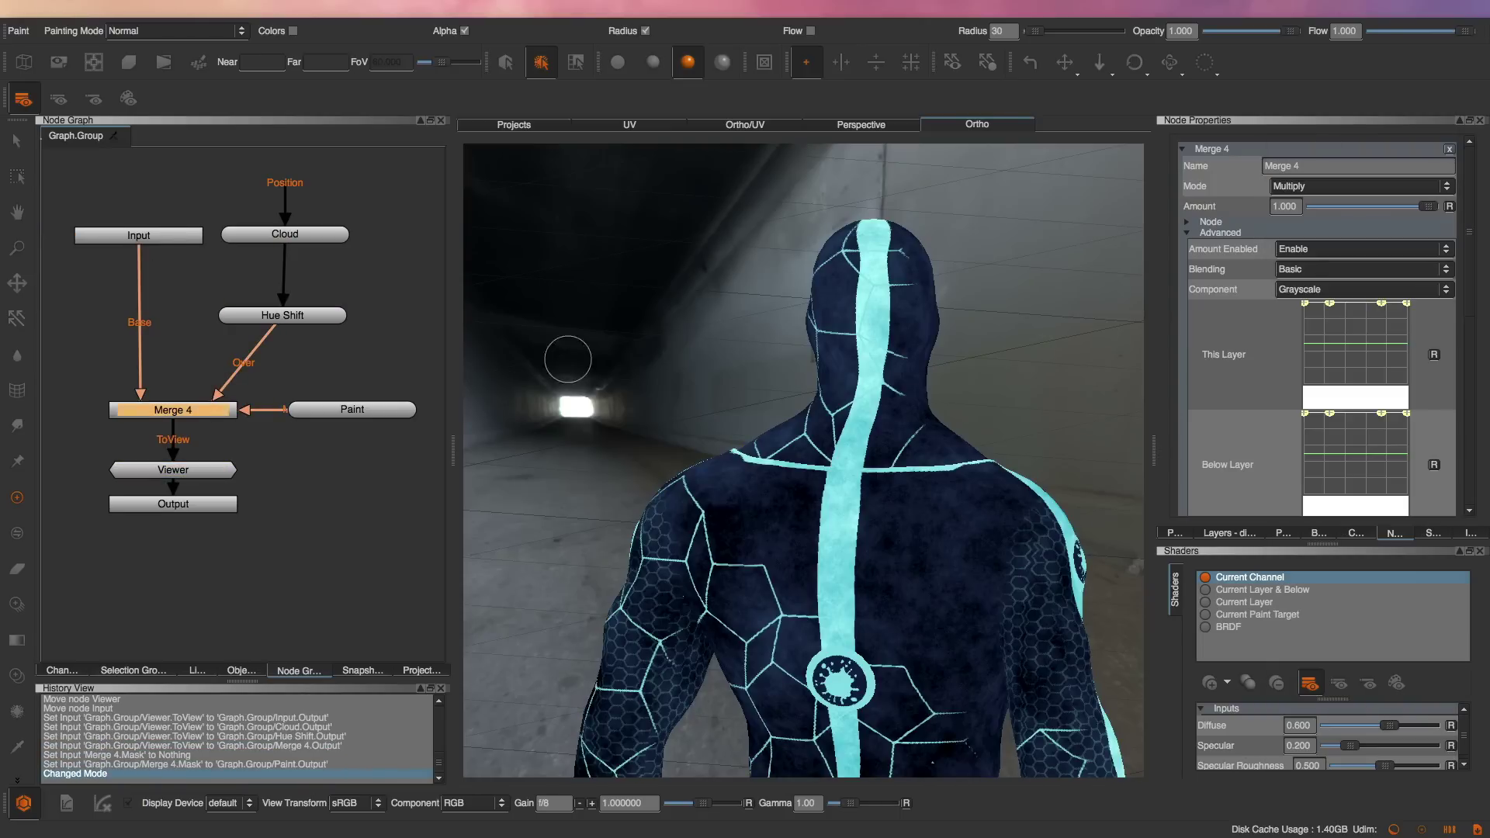
{"action": "left_click", "coordinate": [353, 410]}
{"action": "left_click_drag", "start_coordinate": [173, 469], "coordinate": [353, 469]}
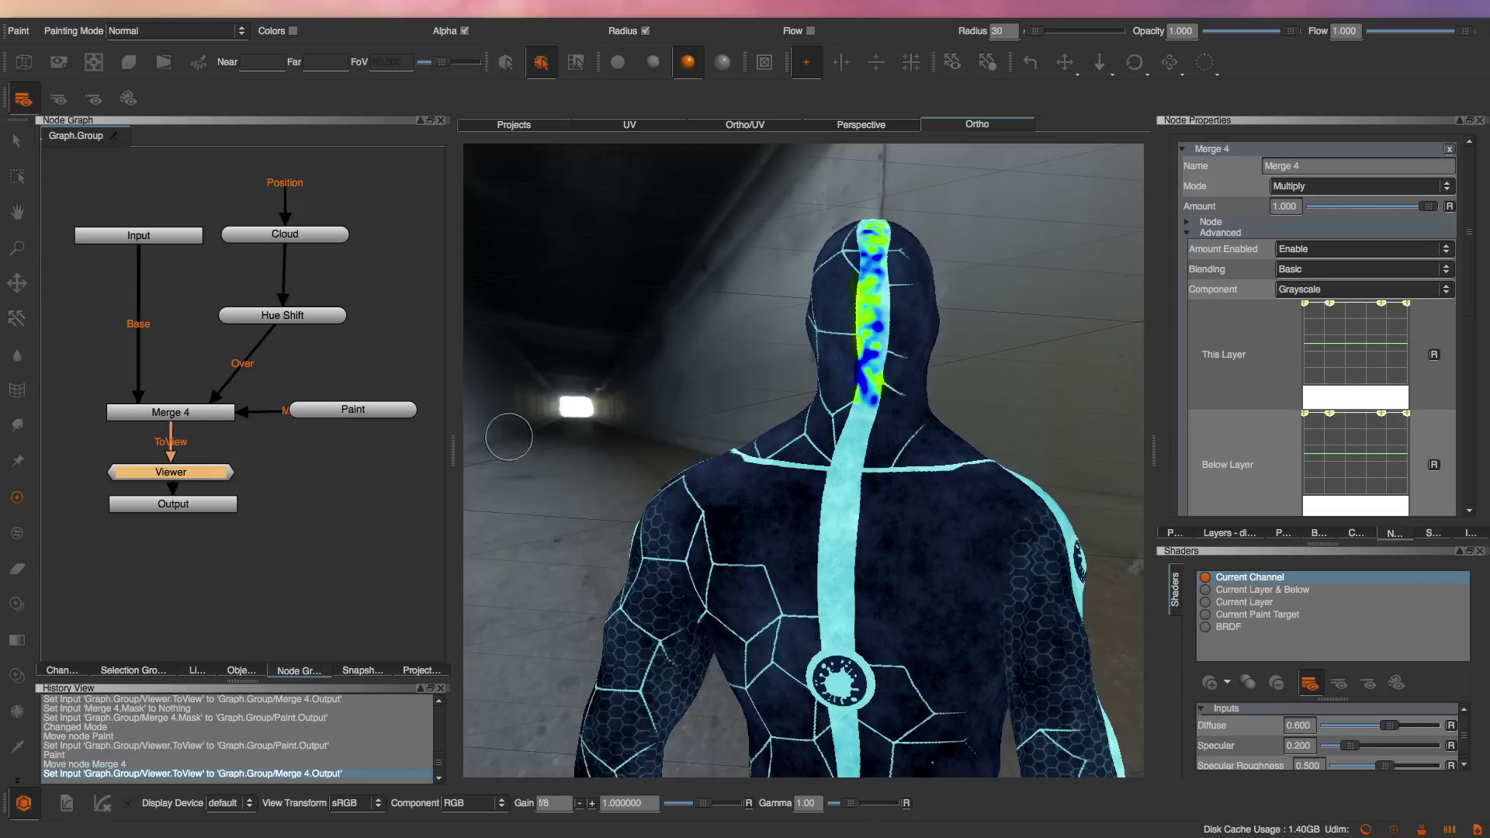
- Pick a painting brush from another category in the brush palette
{"action": "key", "text": "b"}
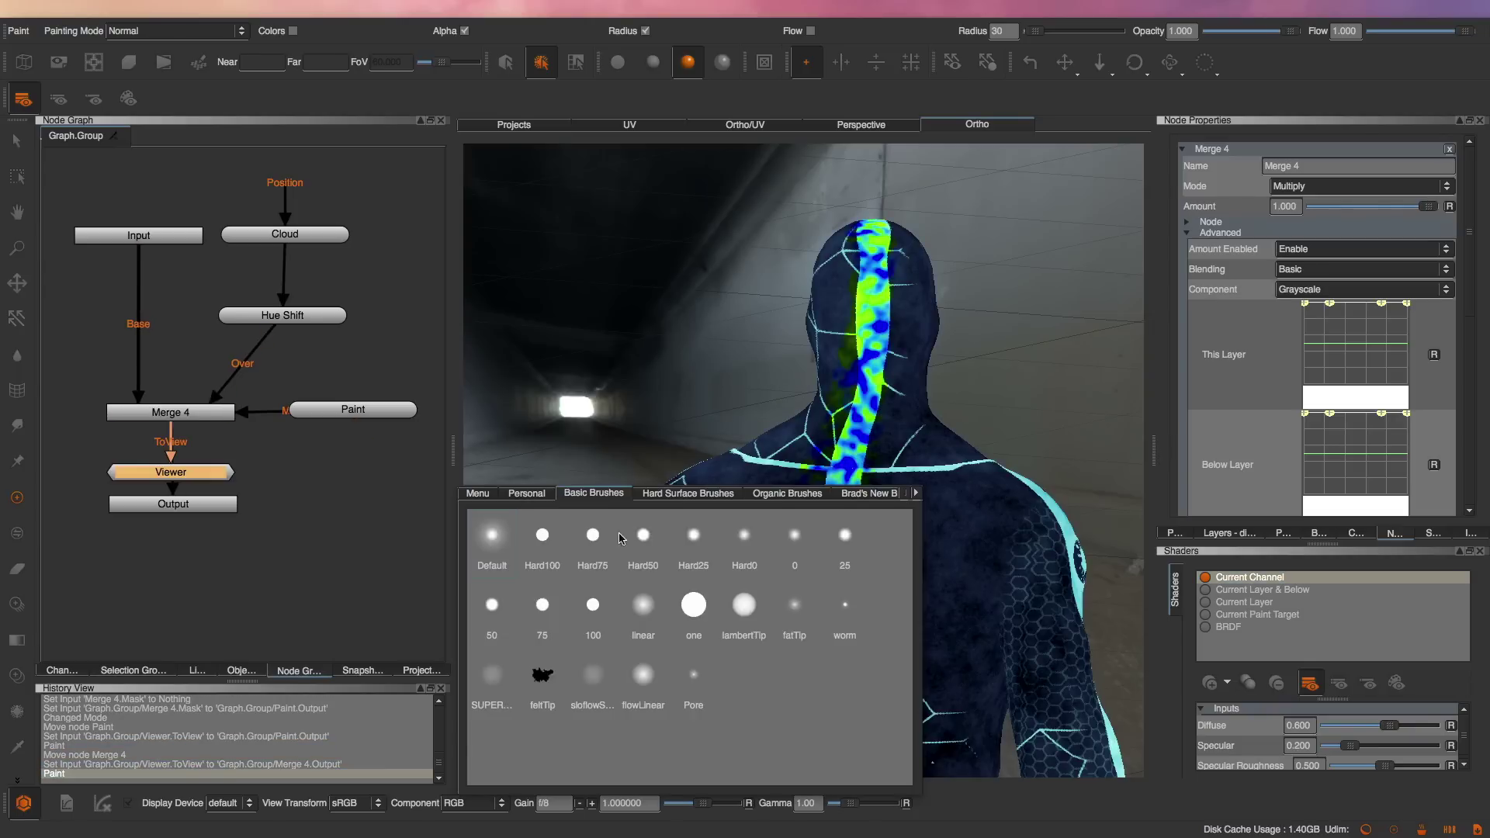
{"action": "left_click", "coordinate": [698, 493]}
{"action": "left_click", "coordinate": [598, 614]}
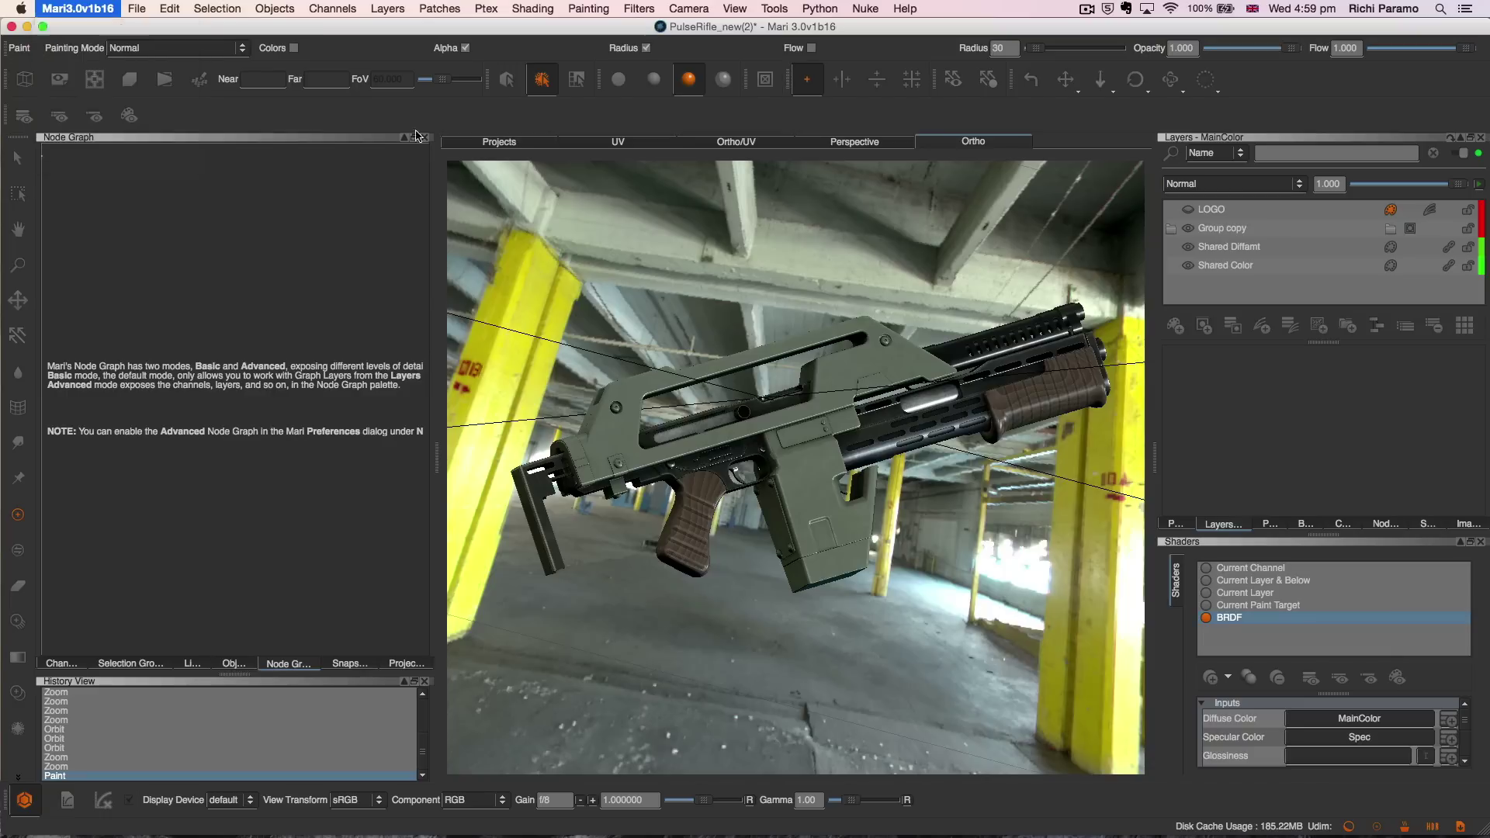
- Set Advanced View to Enabled in the Node Graph preferences
{"action": "left_click", "coordinate": [810, 287]}
{"action": "left_click", "coordinate": [745, 329]}
{"action": "left_click", "coordinate": [701, 344]}
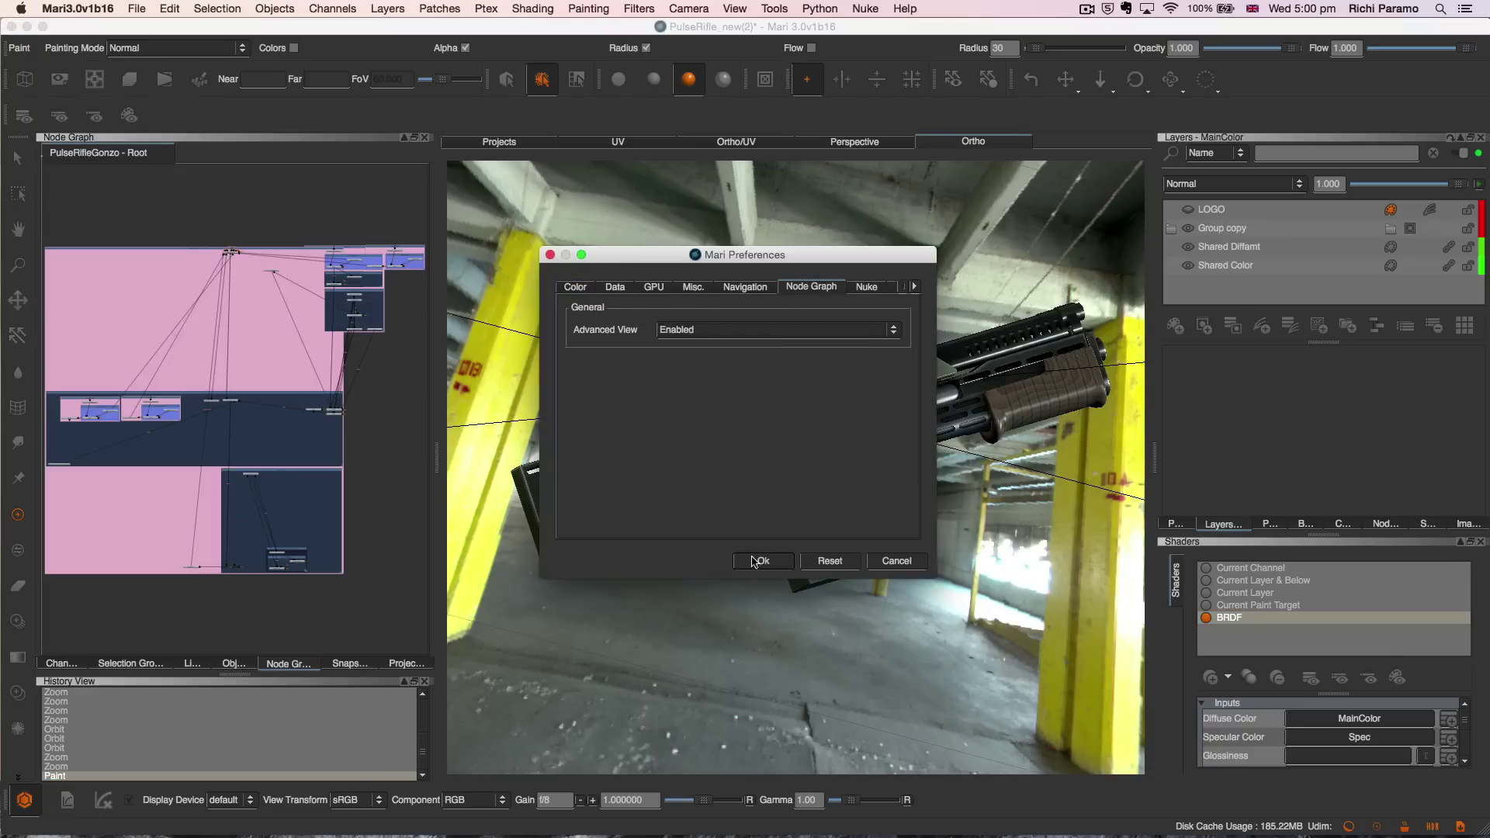
{"action": "left_click", "coordinate": [762, 559]}
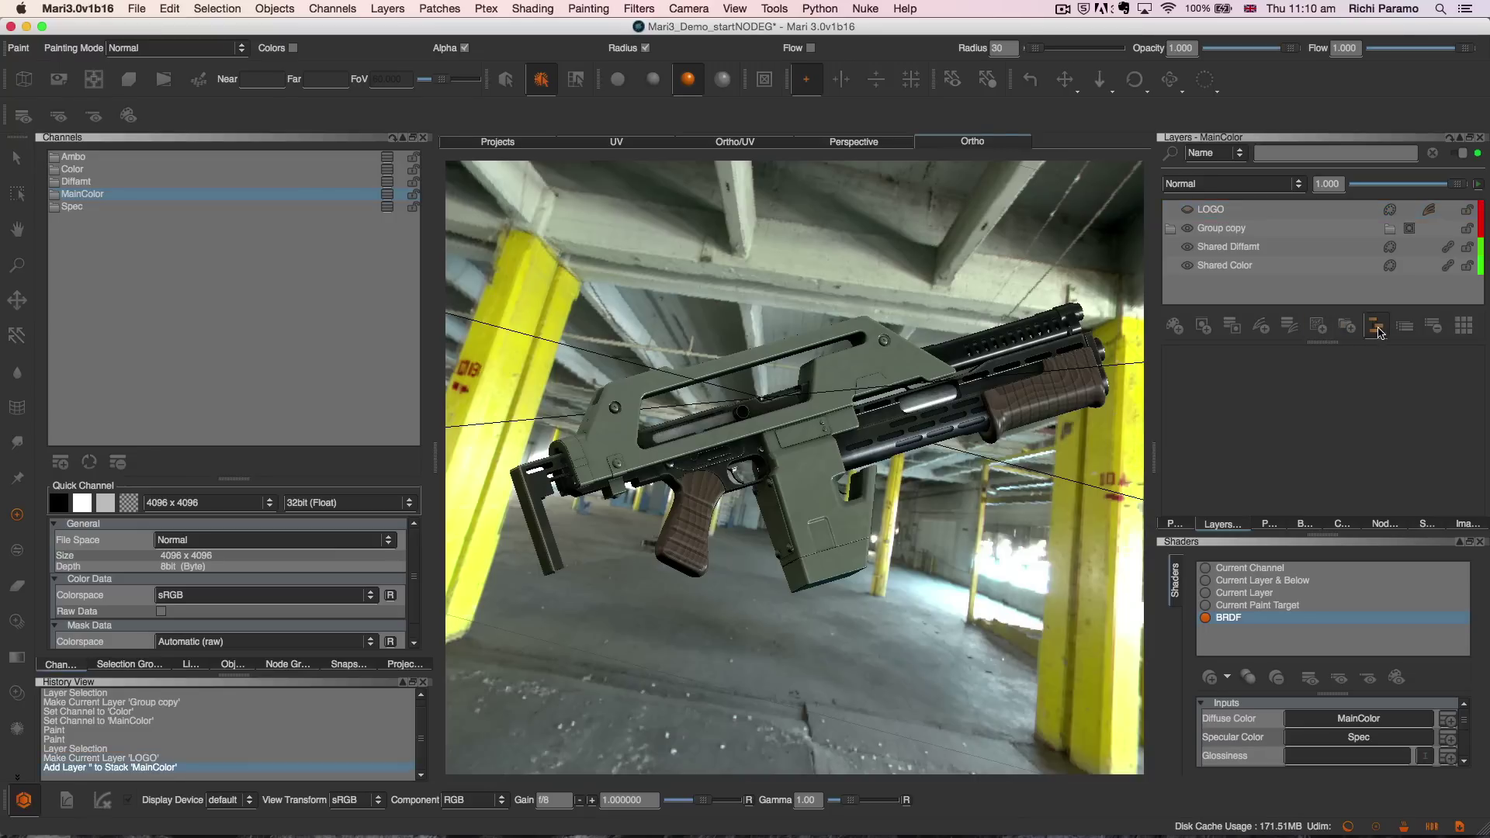
- Add a current Graph 2 layer and place a Paint node below Input
{"action": "left_click", "coordinate": [1376, 327]}
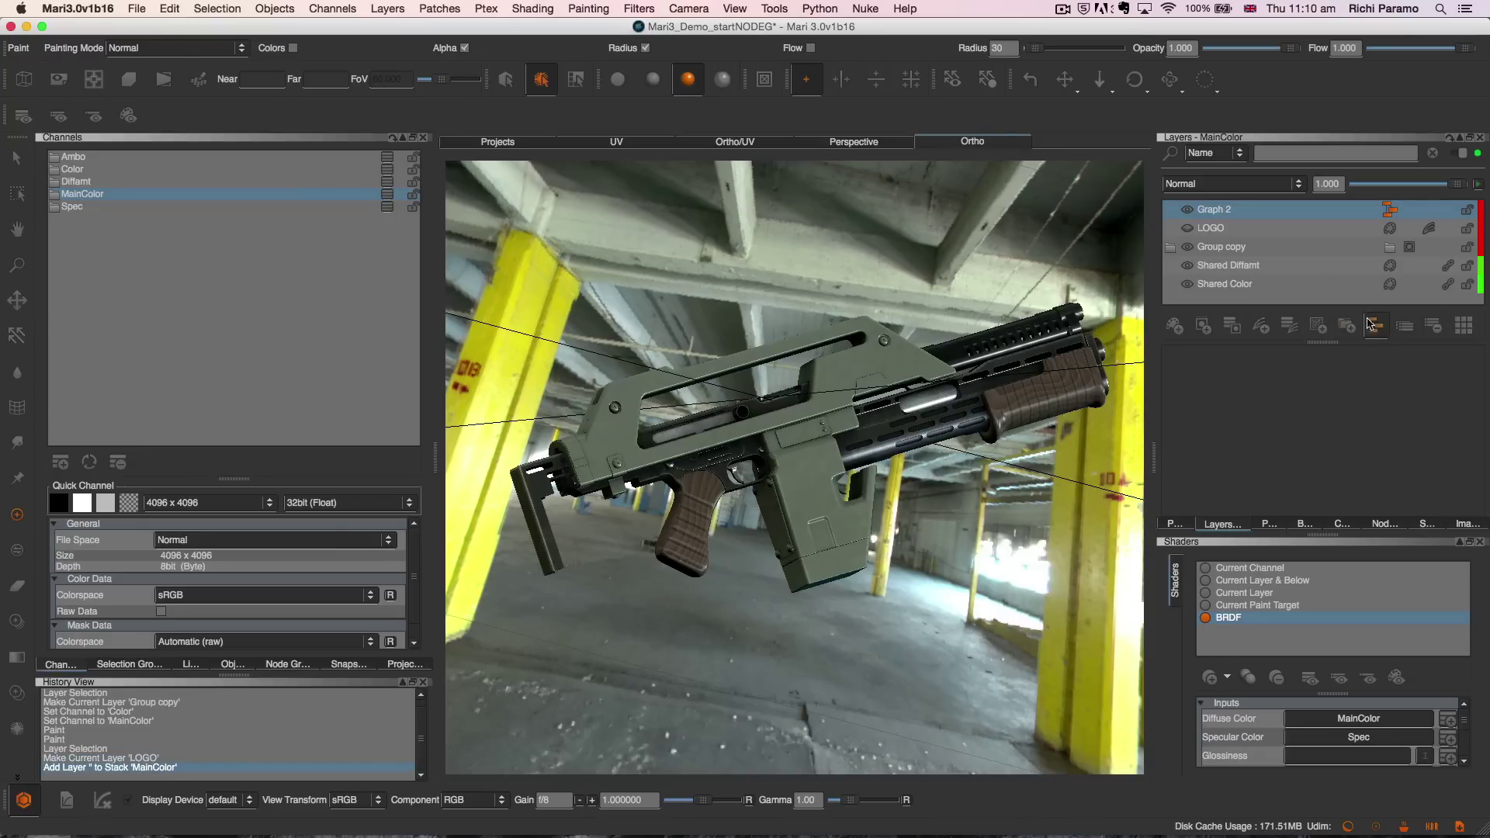
{"action": "left_click", "coordinate": [1379, 216]}
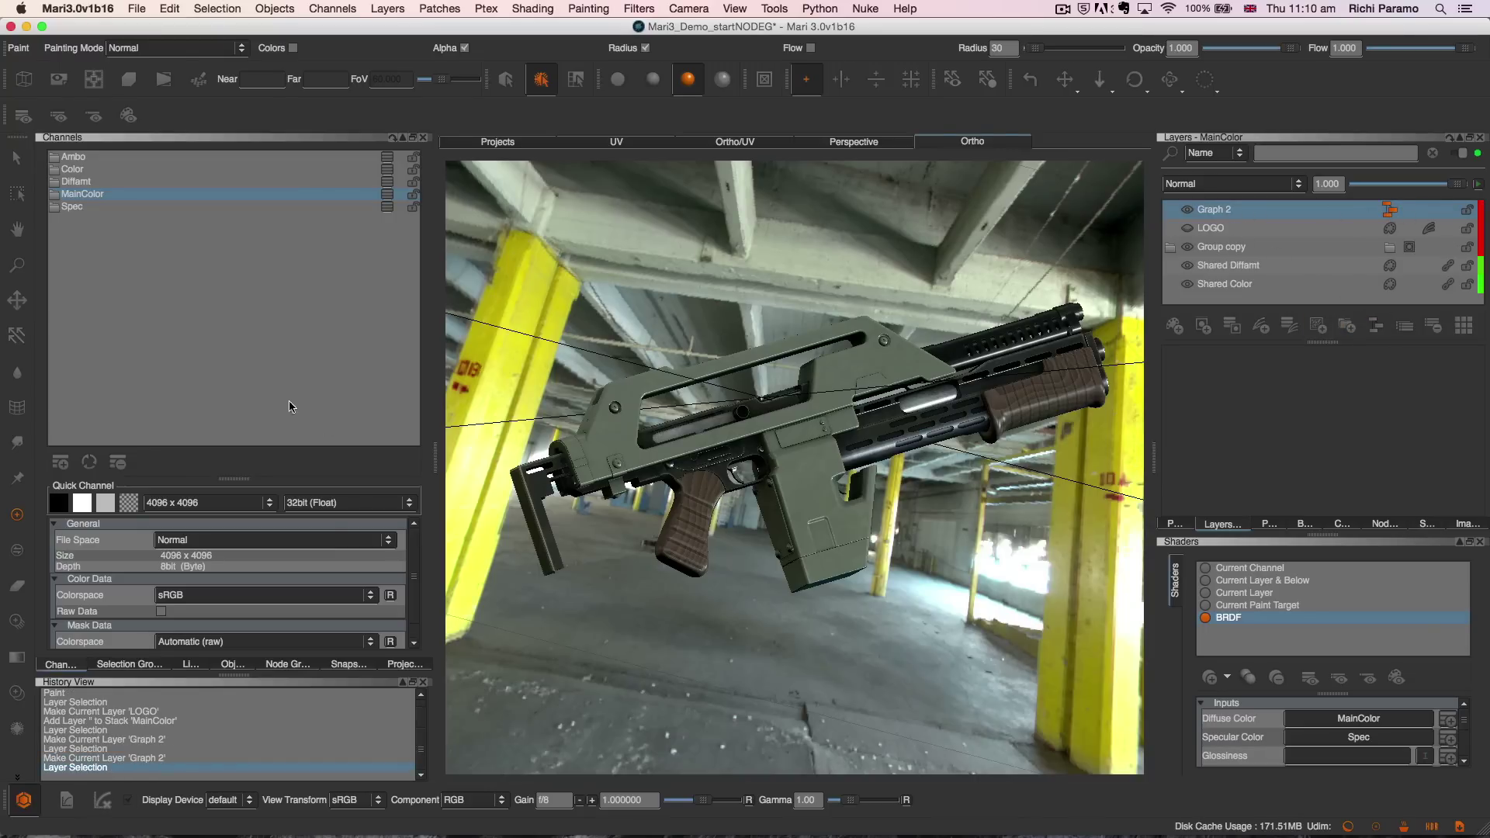
{"action": "left_click", "coordinate": [288, 665]}
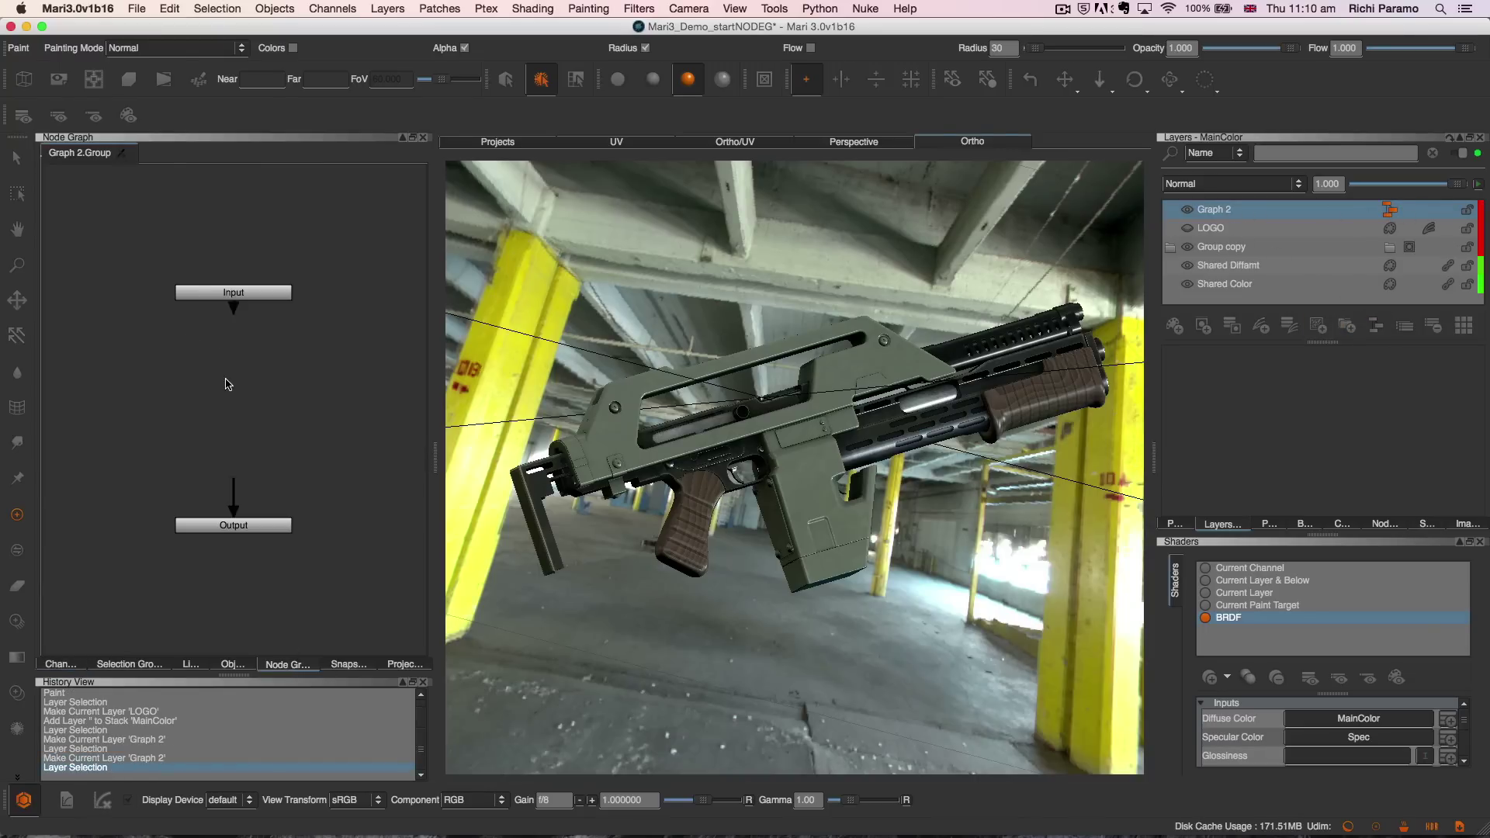
{"action": "key", "text": "p"}
{"action": "left_click_drag", "start_coordinate": [233, 351], "coordinate": [250, 334]}
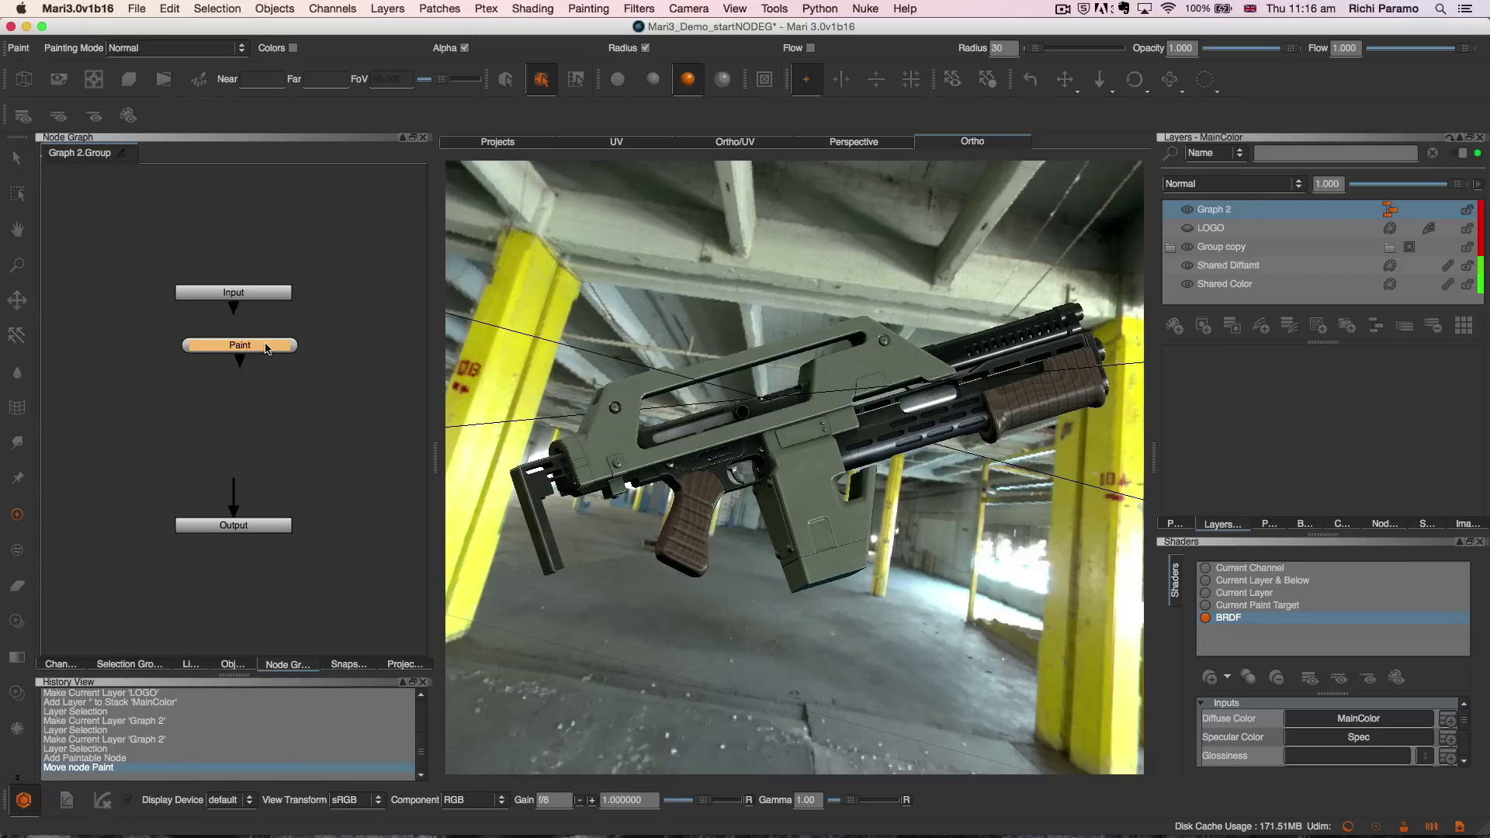
{"action": "left_click", "coordinate": [253, 345]}
{"action": "left_click", "coordinate": [315, 398]}
- Connect a Cloud procedural under Paint, then add a Merge node
{"action": "right_click", "coordinate": [342, 379]}
{"action": "mouse_move", "coordinate": [370, 431]}
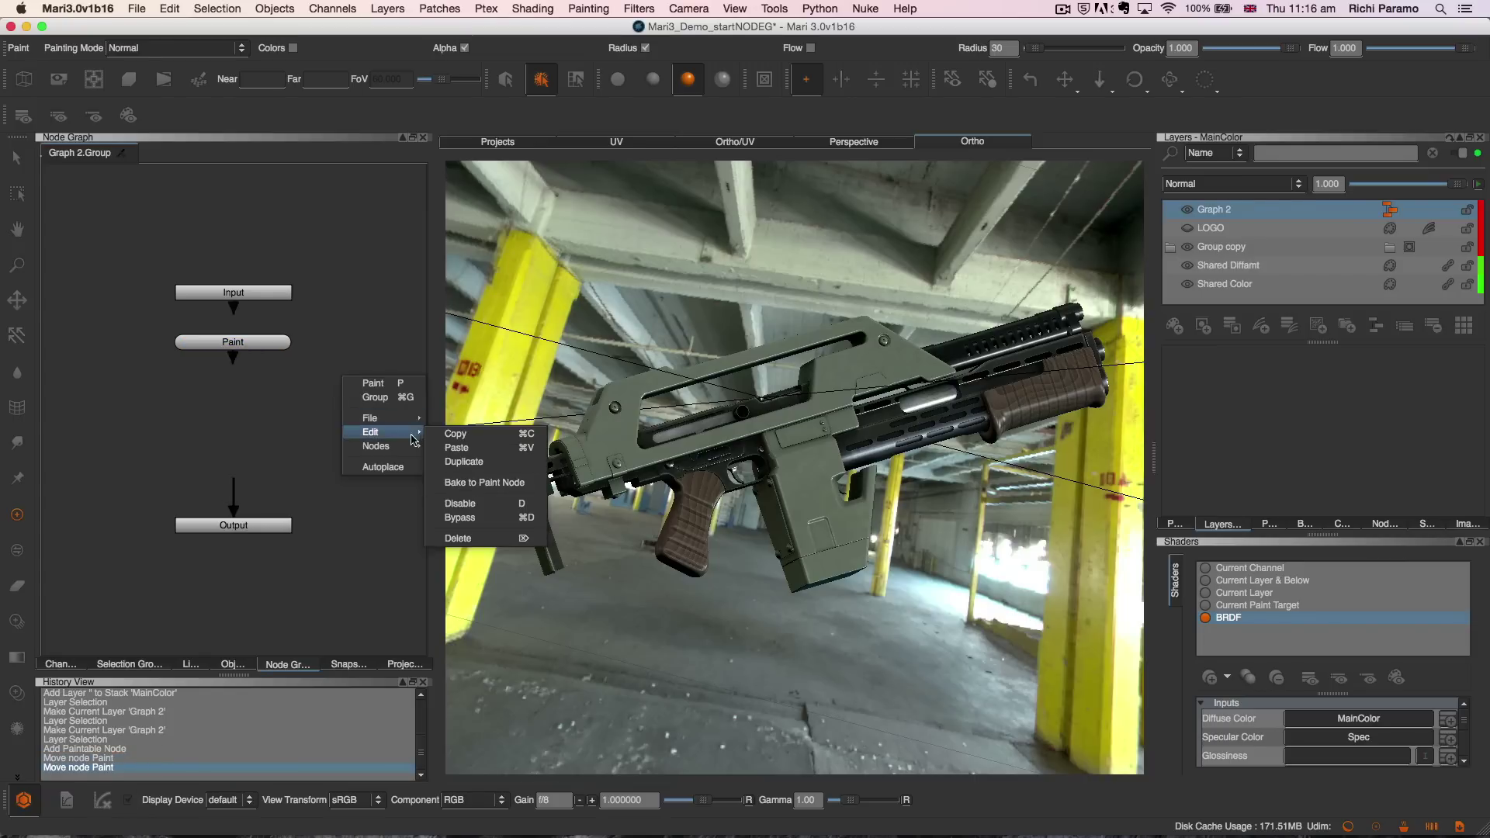
{"action": "left_click", "coordinate": [607, 567]}
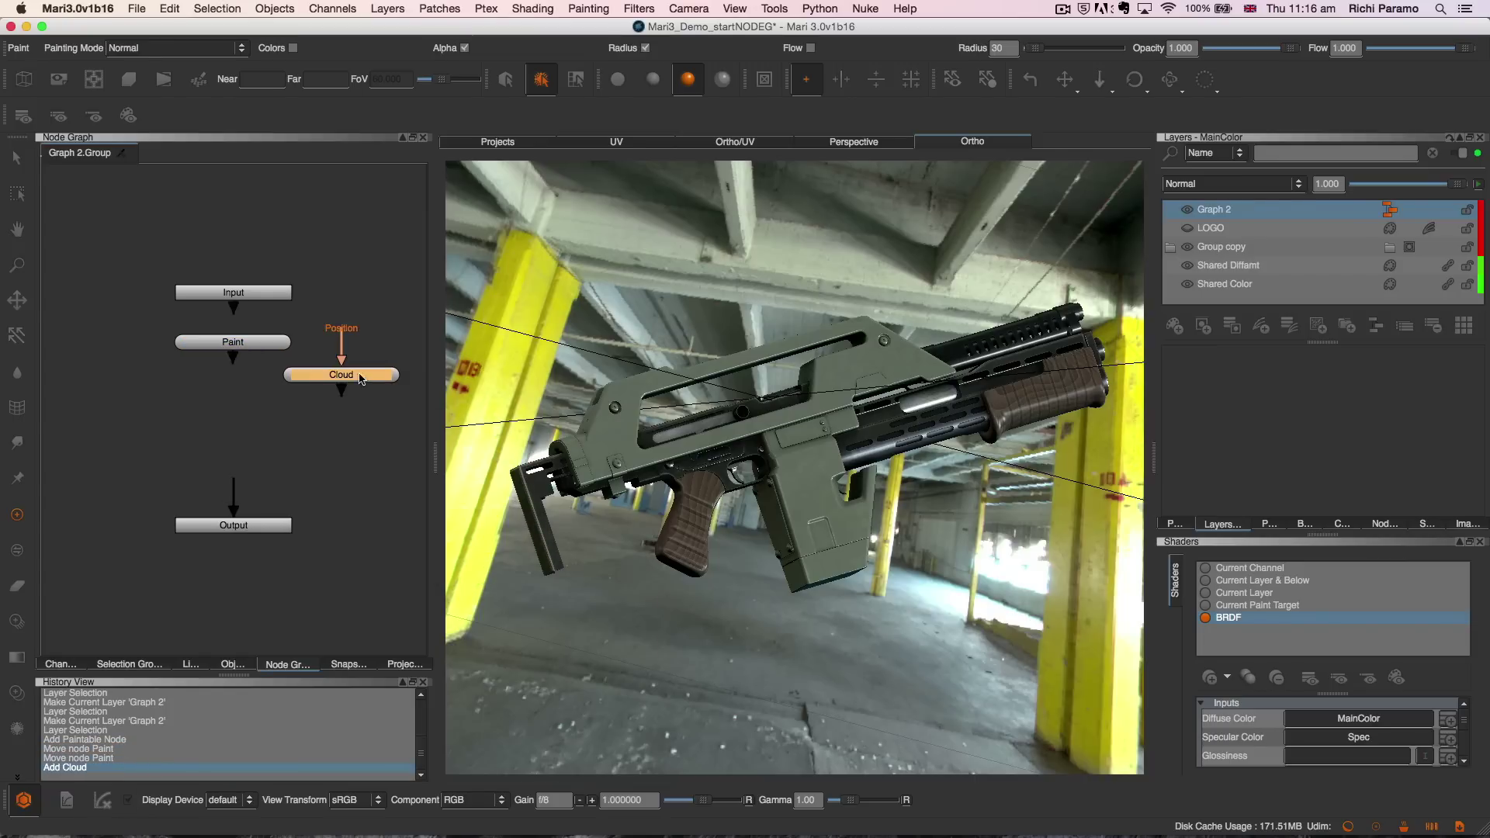
{"action": "left_click_drag", "start_coordinate": [335, 376], "coordinate": [269, 407]}
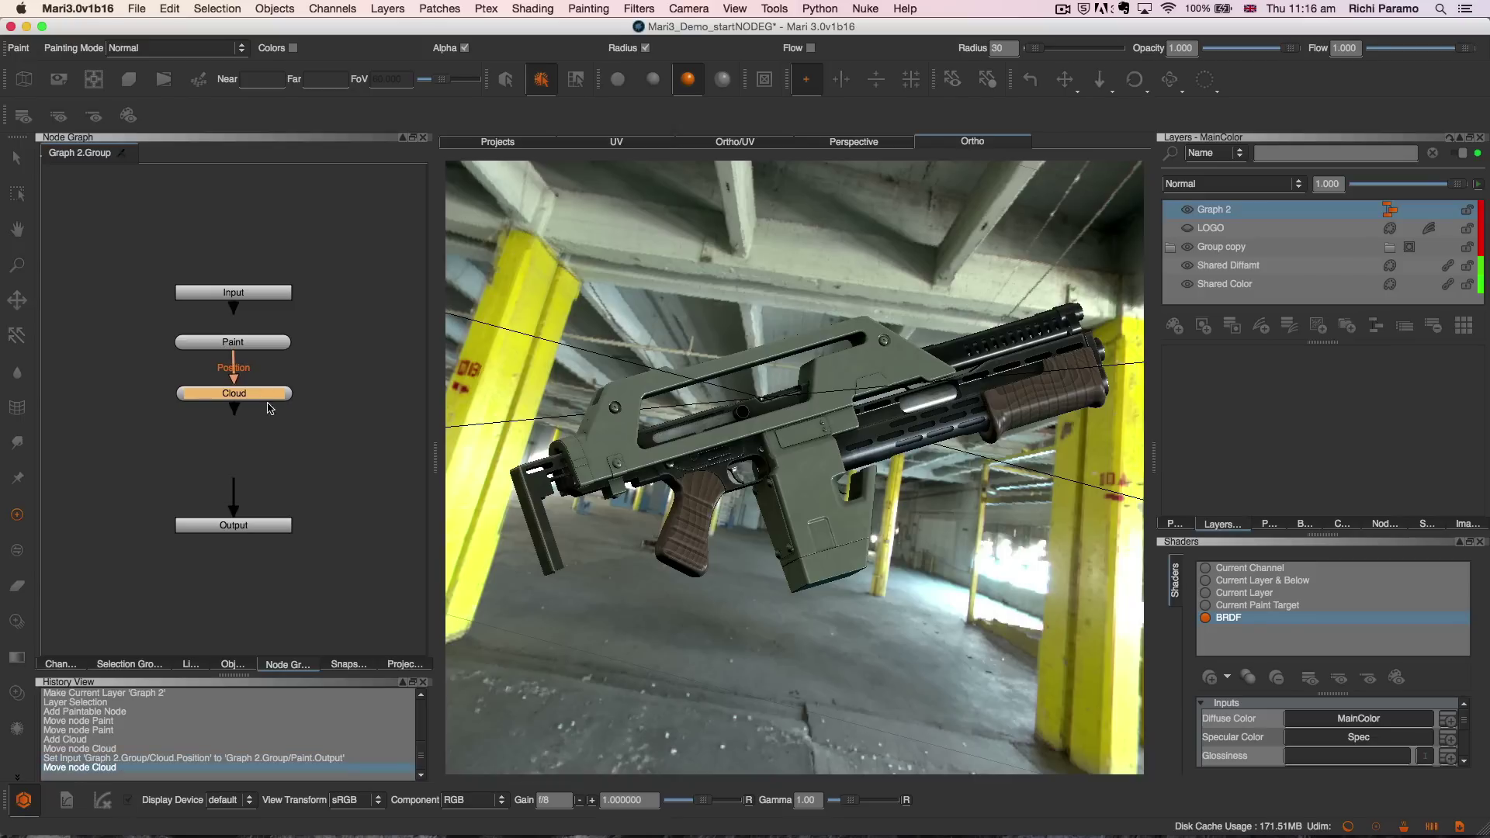
{"action": "left_click_drag", "start_coordinate": [262, 549], "coordinate": [262, 608]}
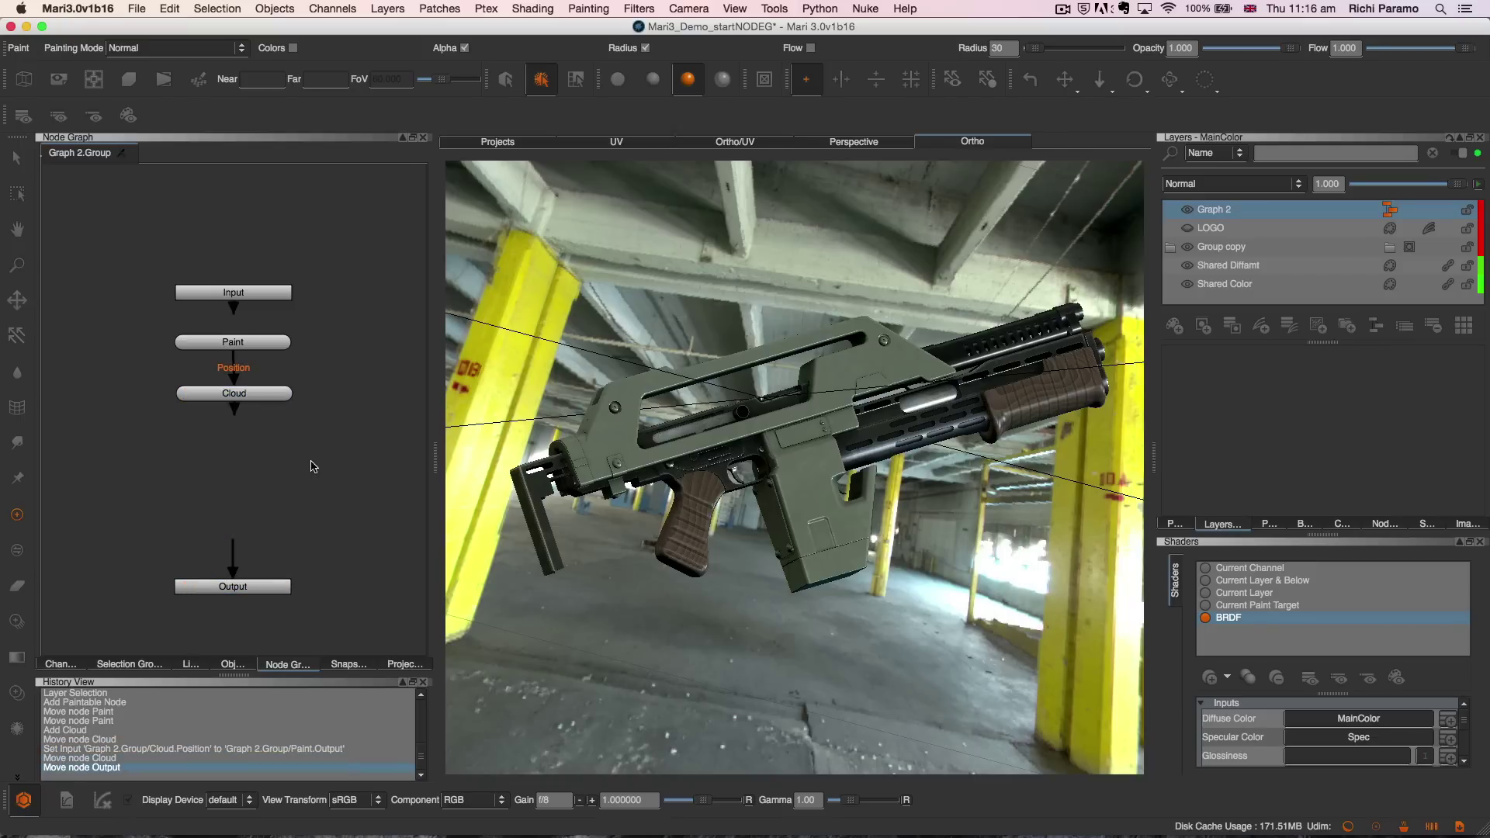
{"action": "key", "text": "Tab"}
{"action": "type", "text": "merge"}
{"action": "key", "text": "Return"}
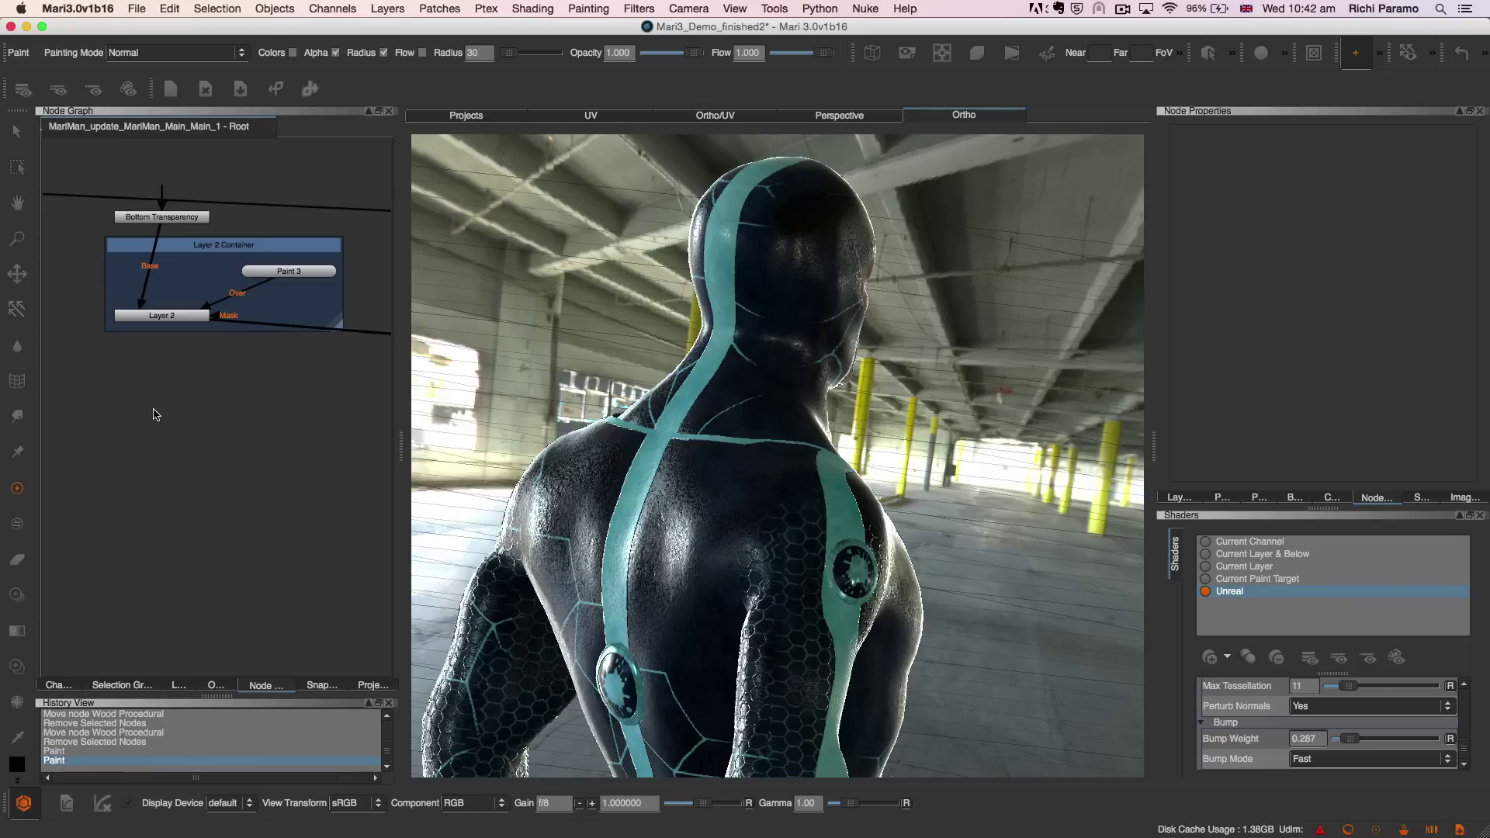
- Import CustomWood_Procedural.mng and look inside the Wood Procedural group
{"action": "right_click", "coordinate": [155, 414]}
{"action": "left_click", "coordinate": [304, 494]}
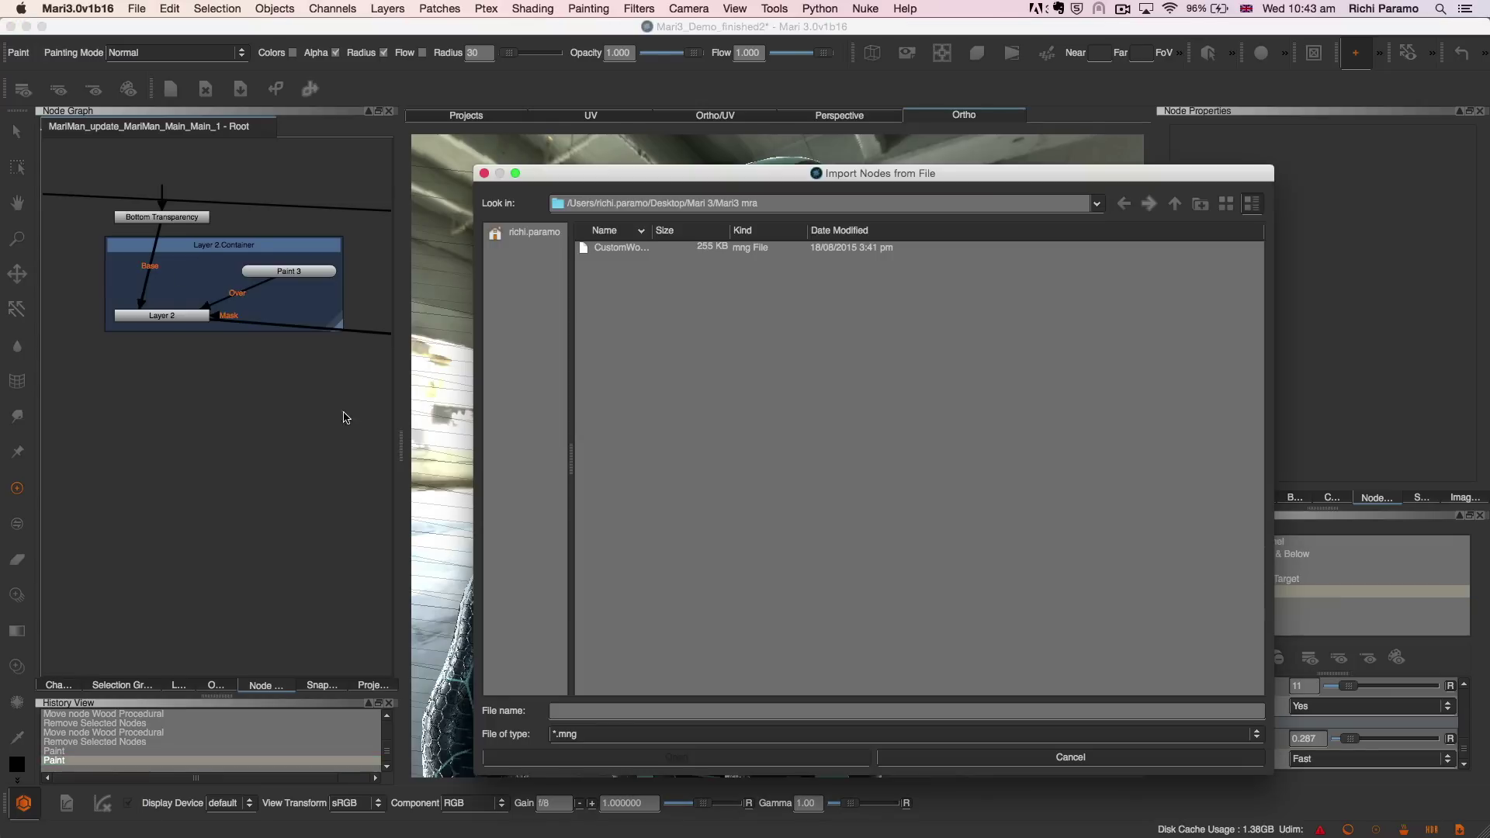
{"action": "double_click", "coordinate": [656, 230]}
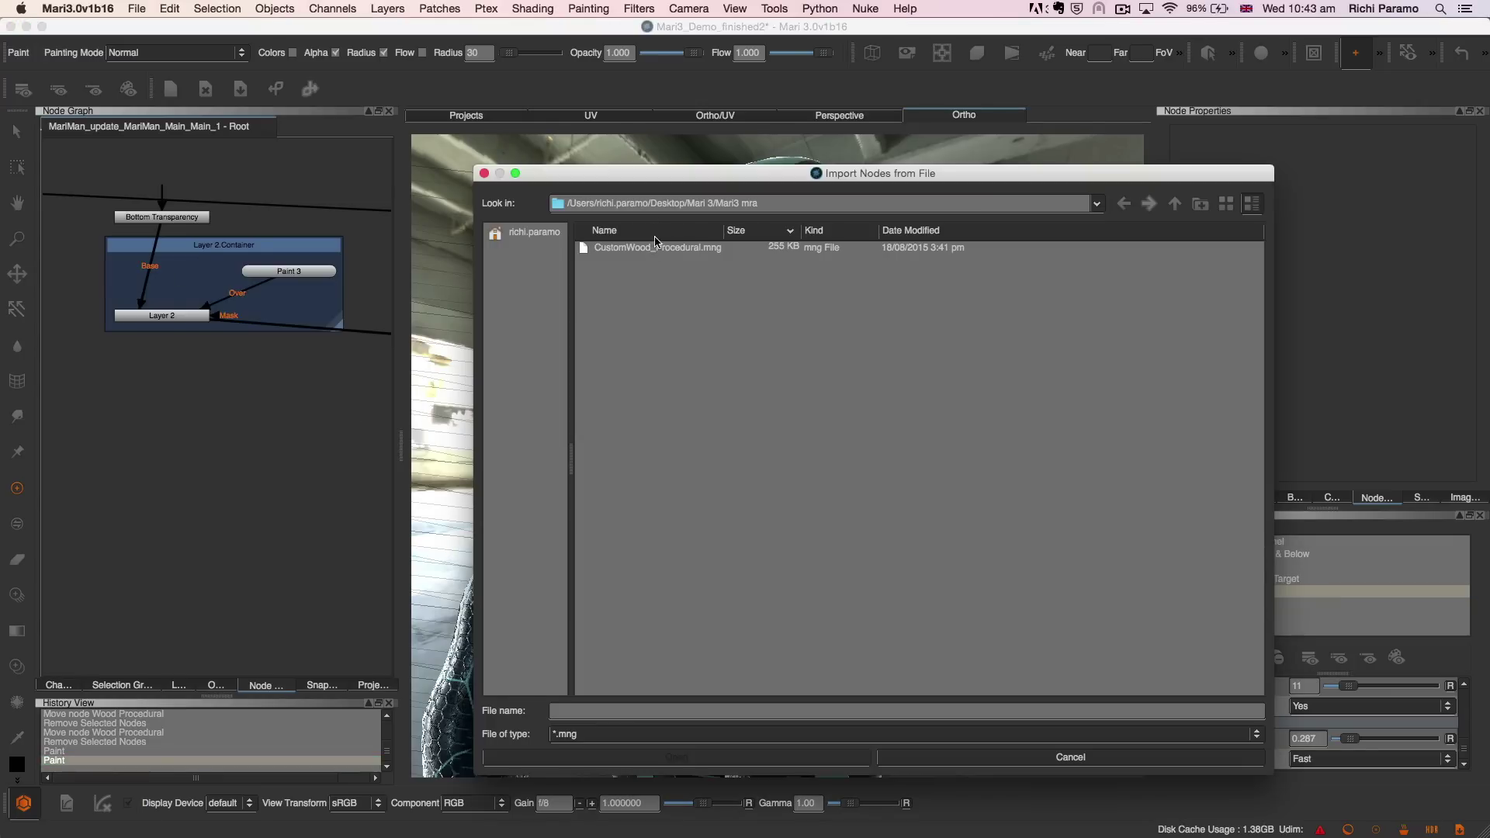
{"action": "double_click", "coordinate": [699, 247]}
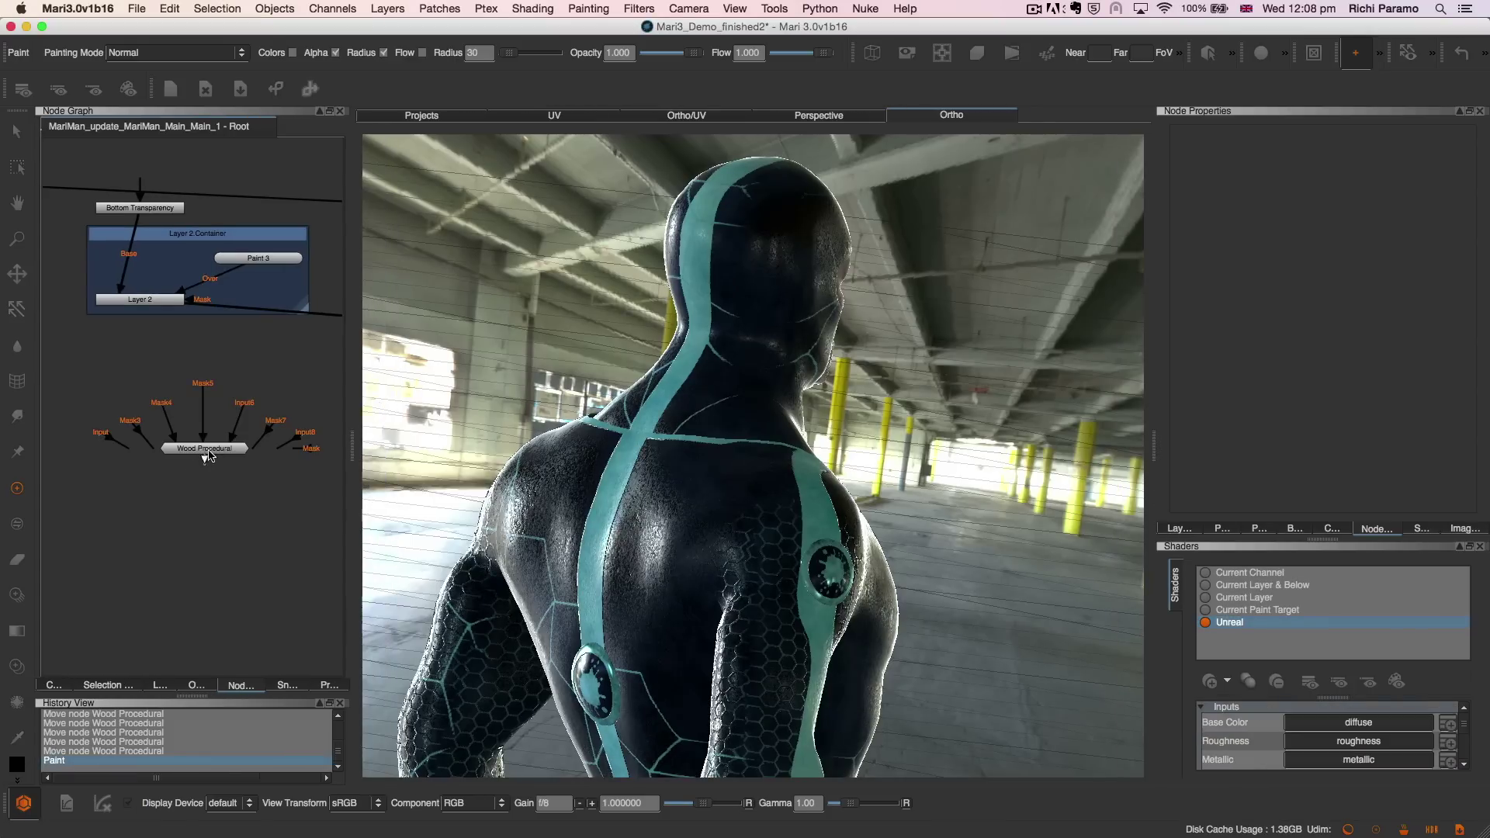
{"action": "left_click", "coordinate": [209, 456]}
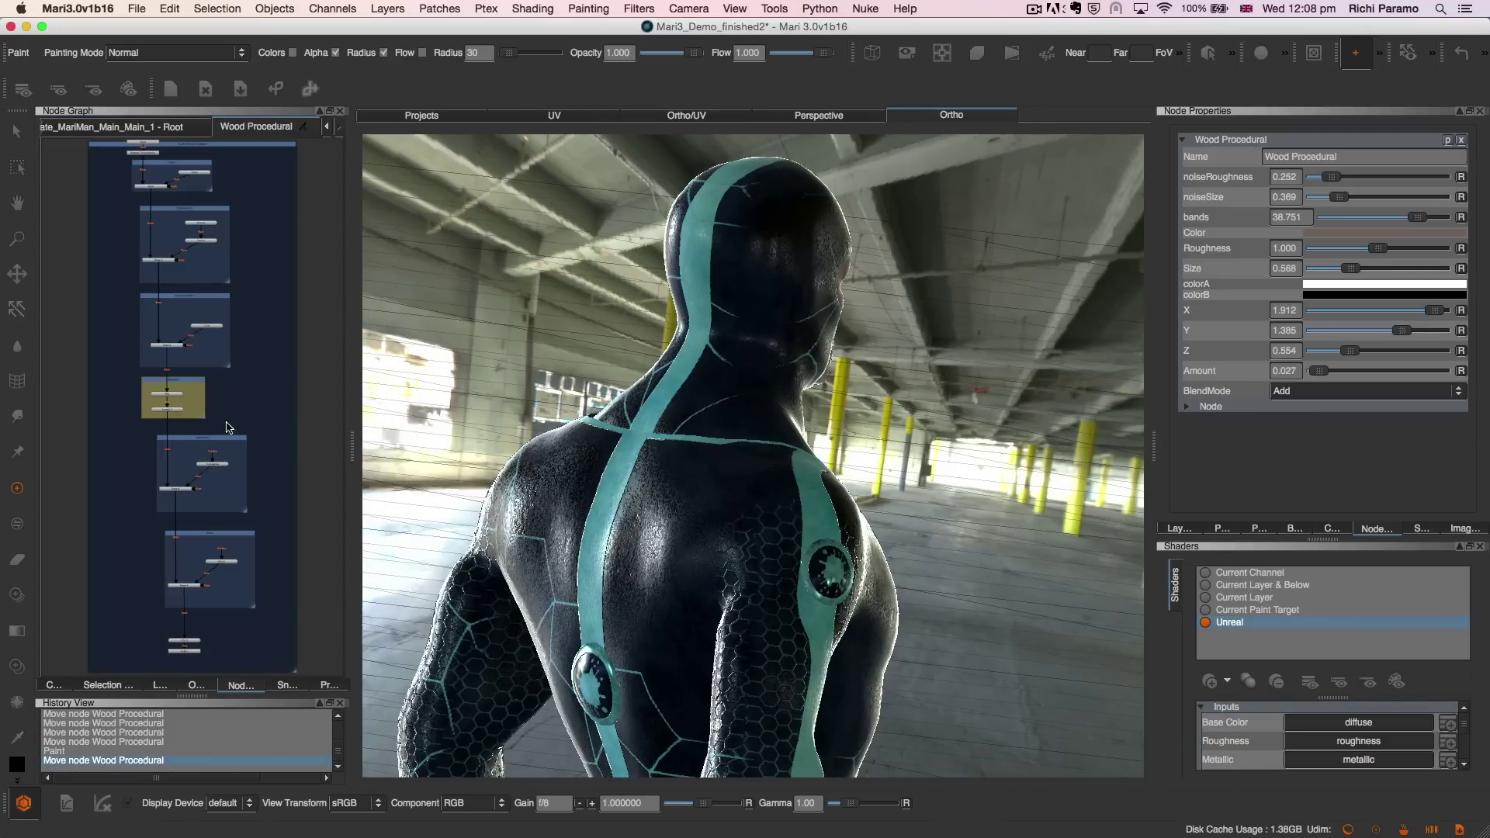
{"action": "scroll", "coordinate": [216, 364], "scroll_direction": "up", "scroll_amount": 5}
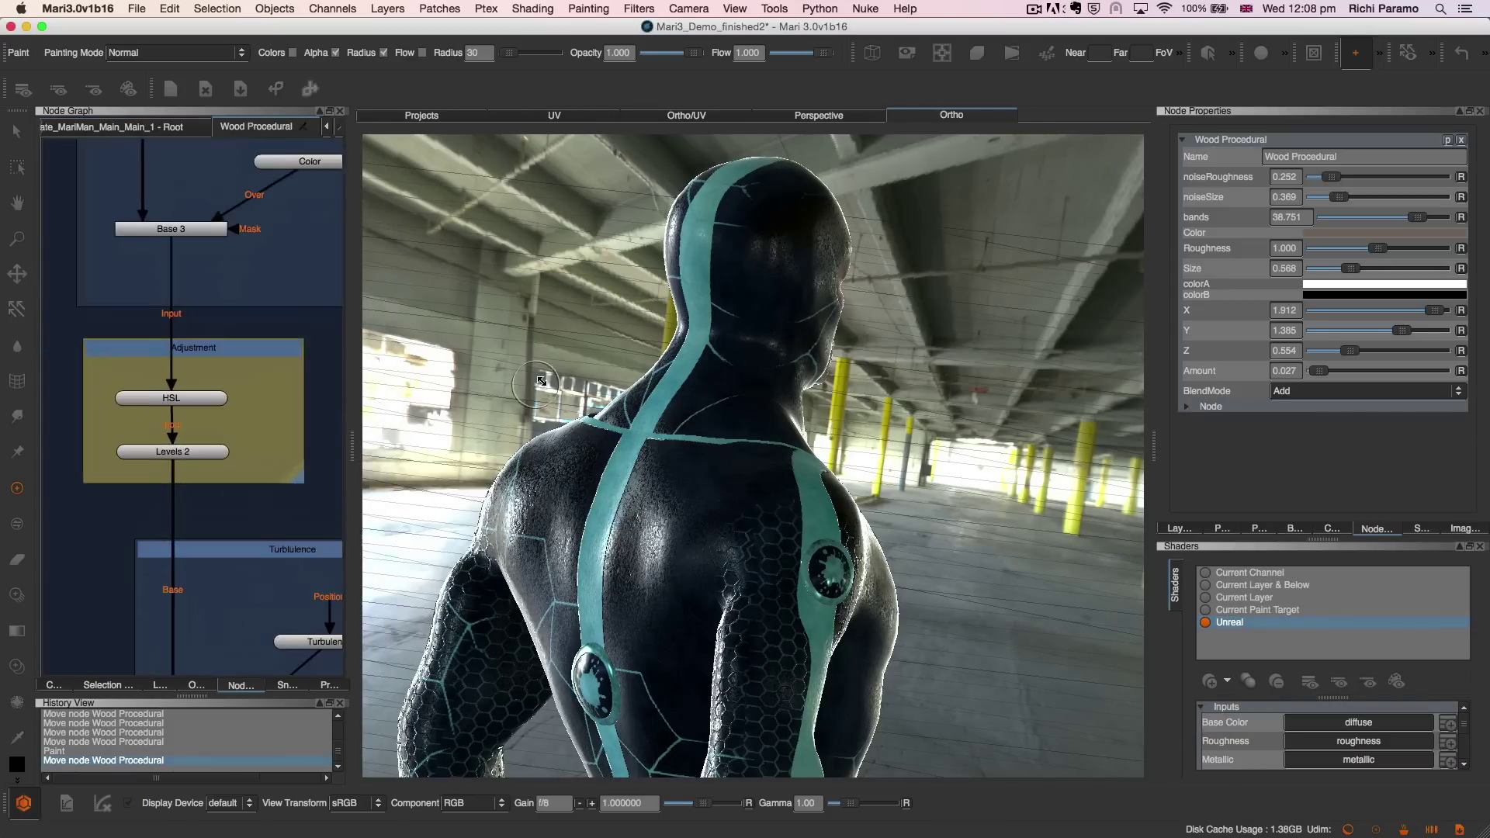
{"action": "scroll", "coordinate": [303, 378], "scroll_direction": "down", "scroll_amount": 5}
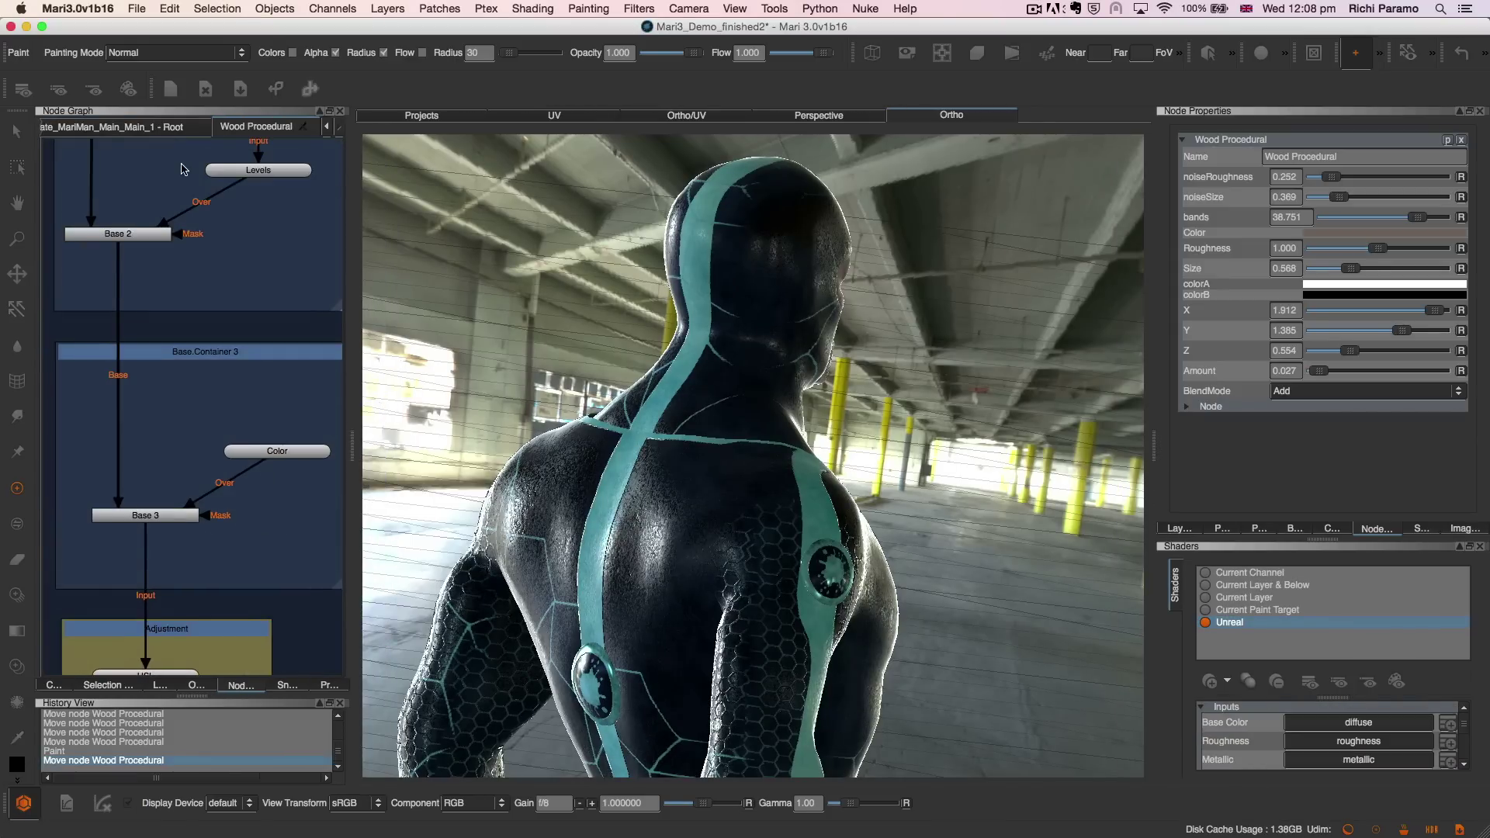
{"action": "left_click", "coordinate": [171, 135]}
- Feed Layer 2 into Wood Procedural, view it, and raise noiseRoughness
{"action": "left_click_drag", "start_coordinate": [161, 305], "coordinate": [163, 306]}
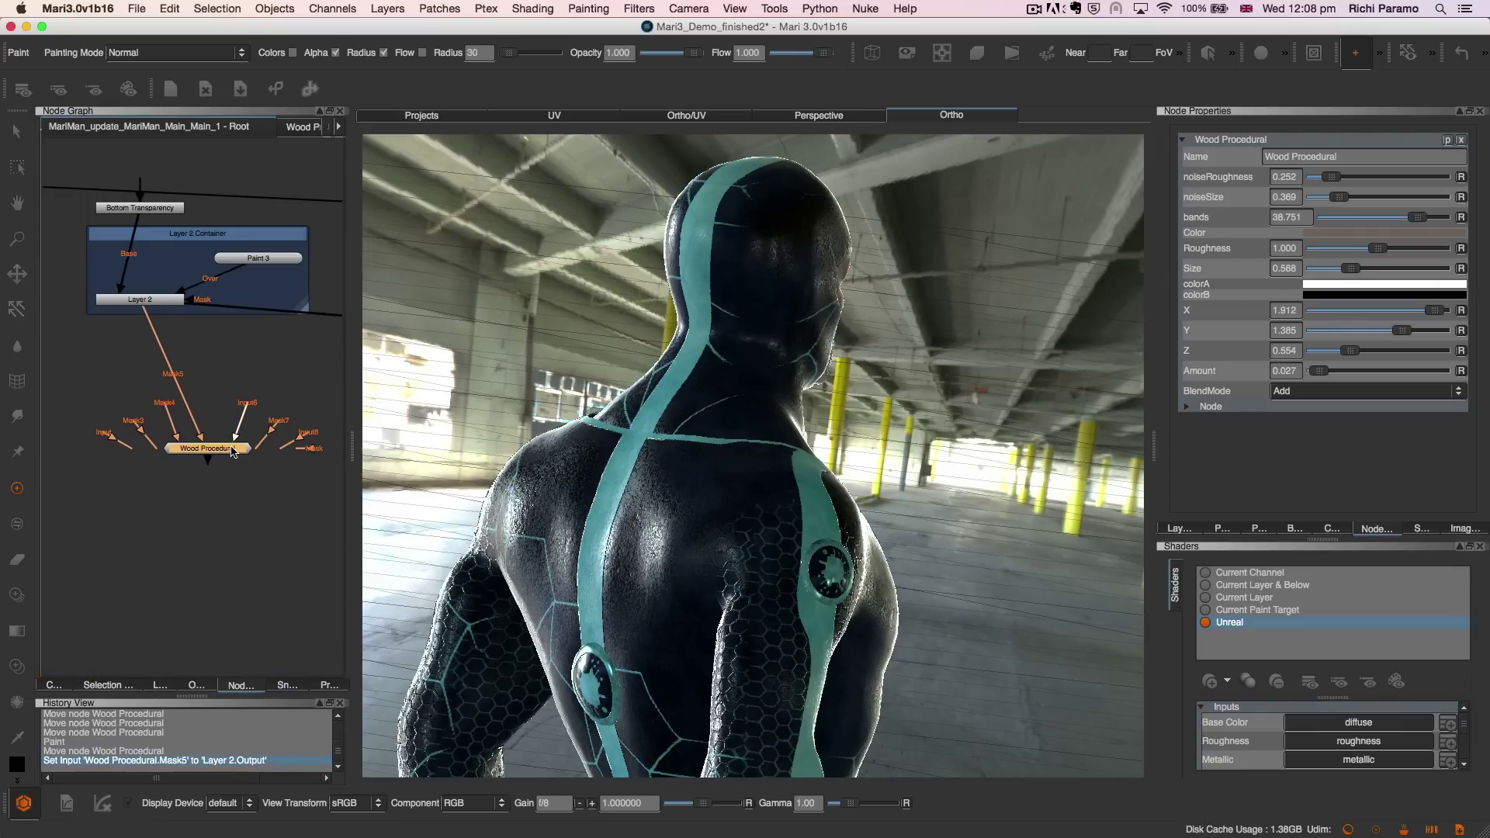
{"action": "key", "text": "v"}
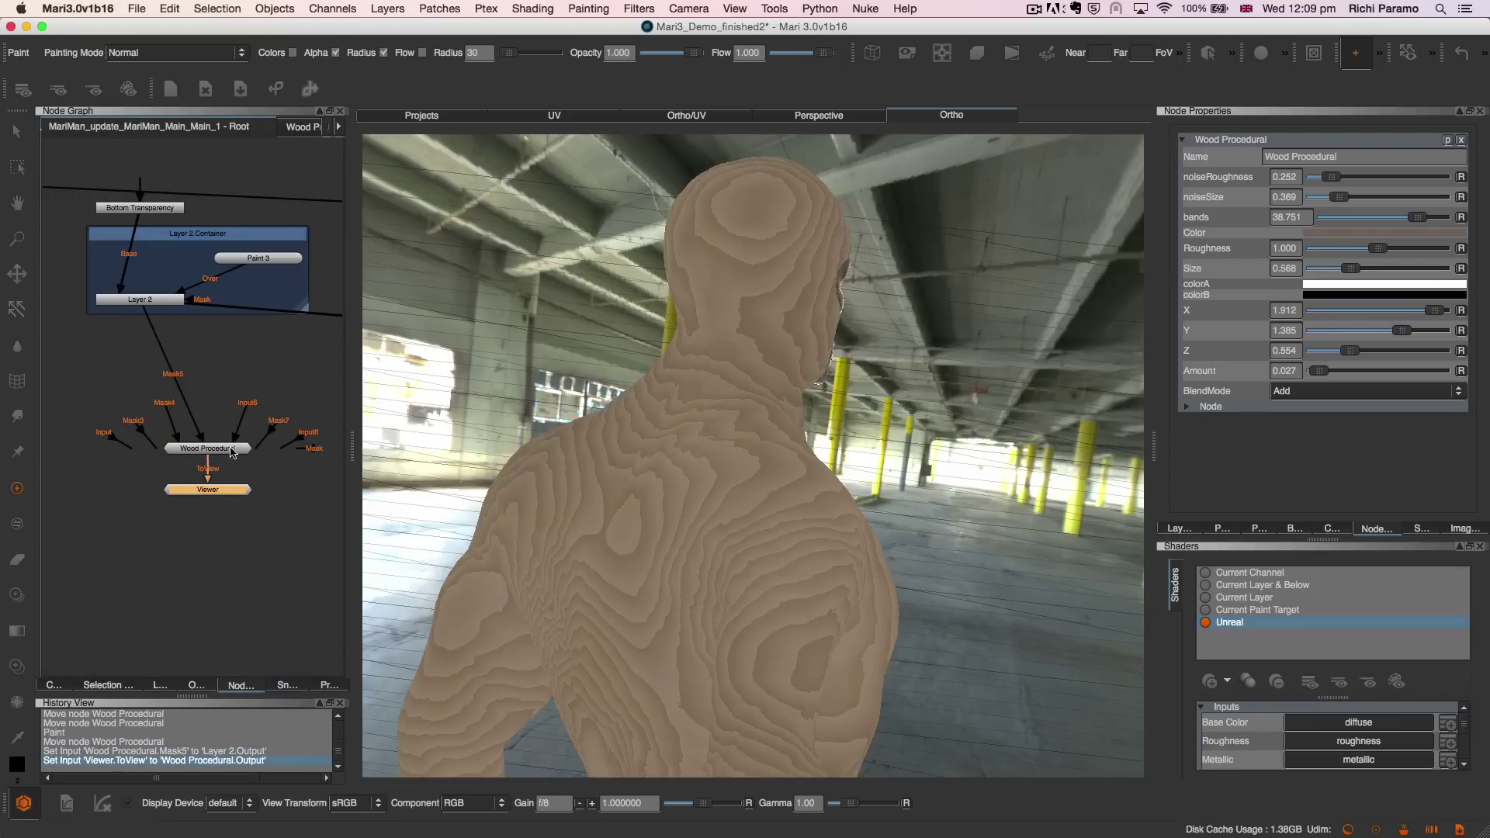
{"action": "double_click", "coordinate": [228, 456]}
{"action": "left_click", "coordinate": [157, 131]}
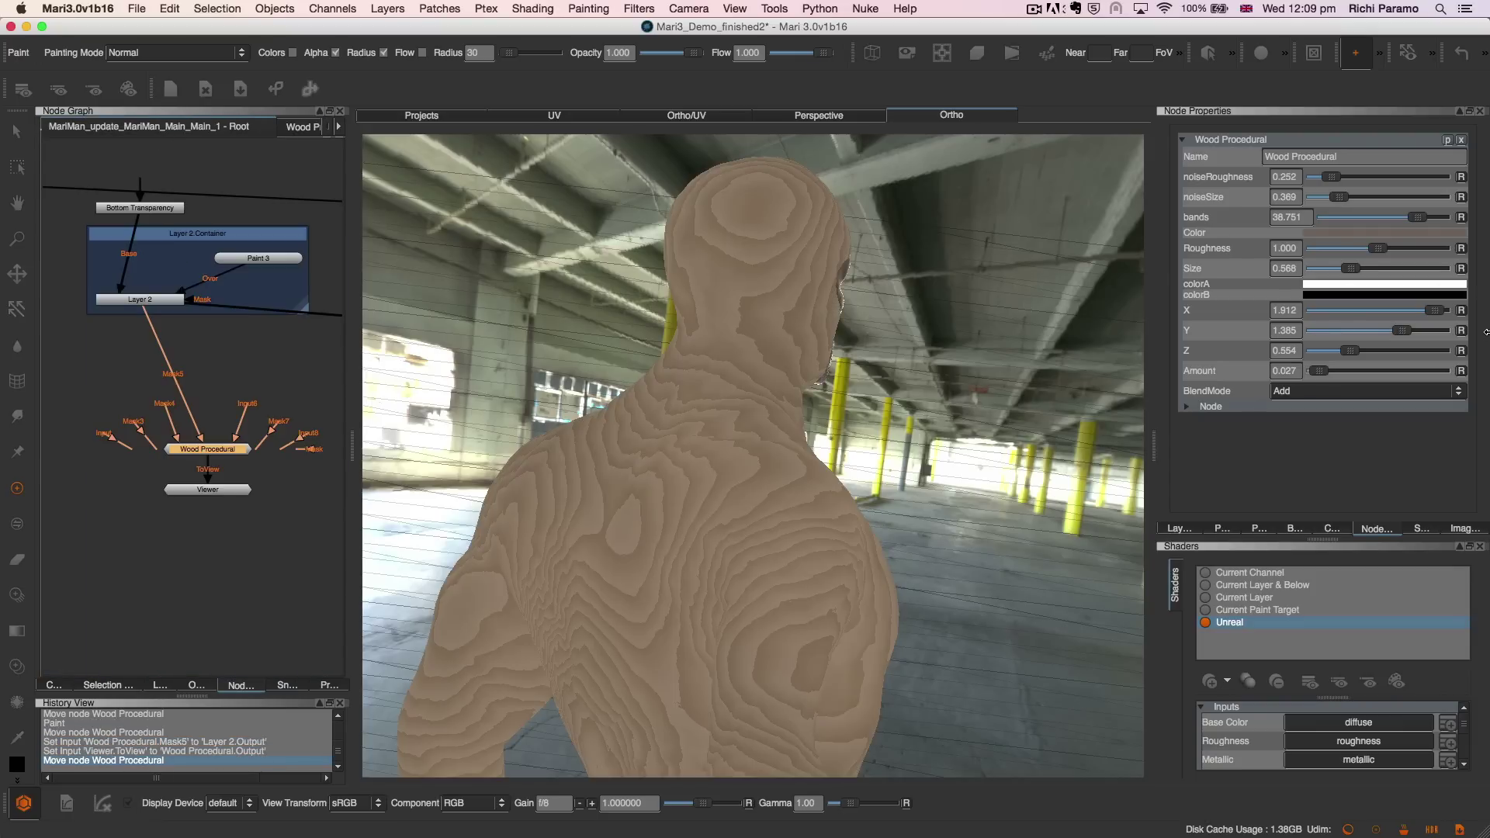
{"action": "mouse_move", "coordinate": [1329, 183]}
{"action": "left_mouse_down"}
{"action": "mouse_move", "coordinate": [1346, 180]}
{"action": "mouse_move", "coordinate": [1384, 221]}
{"action": "left_mouse_up"}
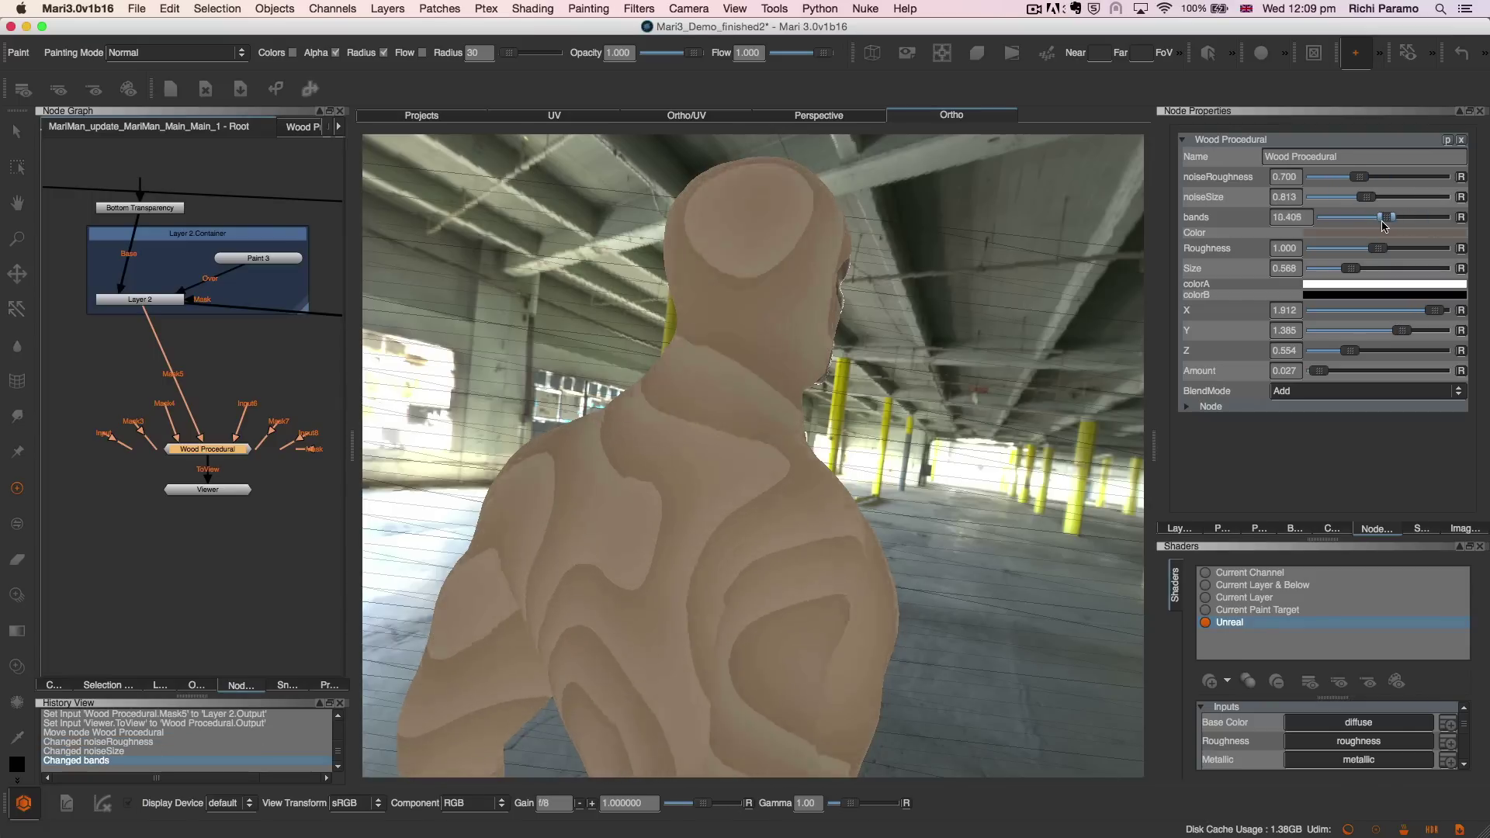